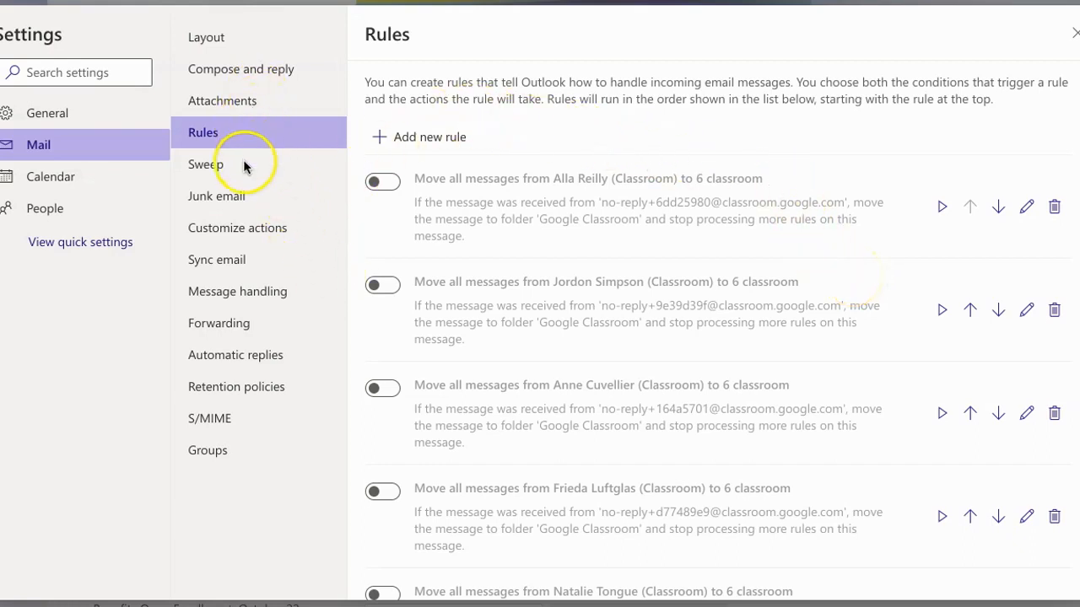
# Step: Open the mail rules settings and examine the existing rules that move classroom messages to the Google Classroom folder
pyautogui.click(198, 136)
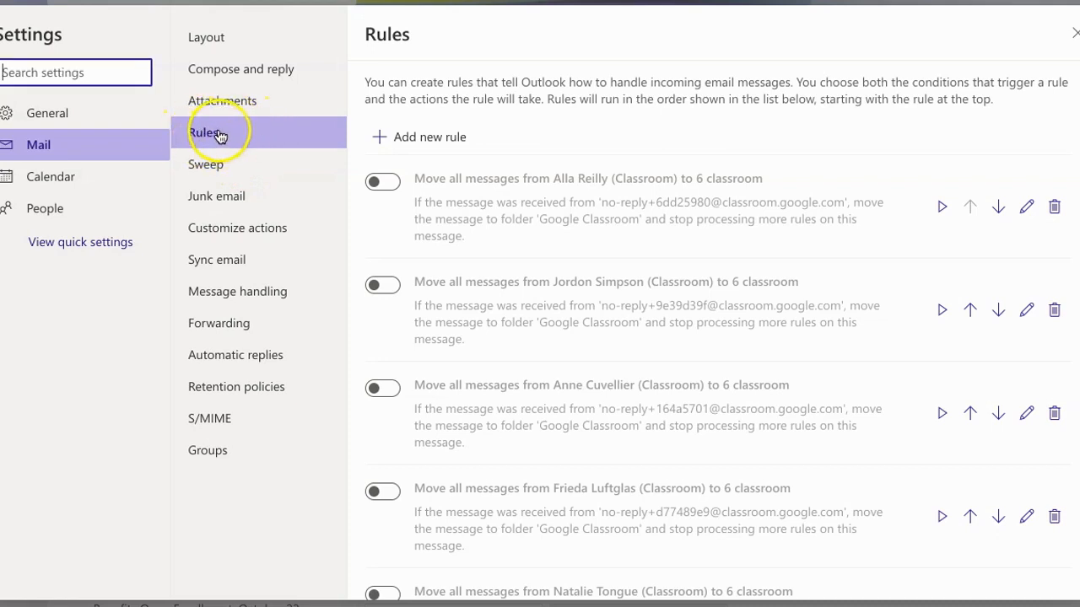
pyautogui.scroll(-3, 776, 246)
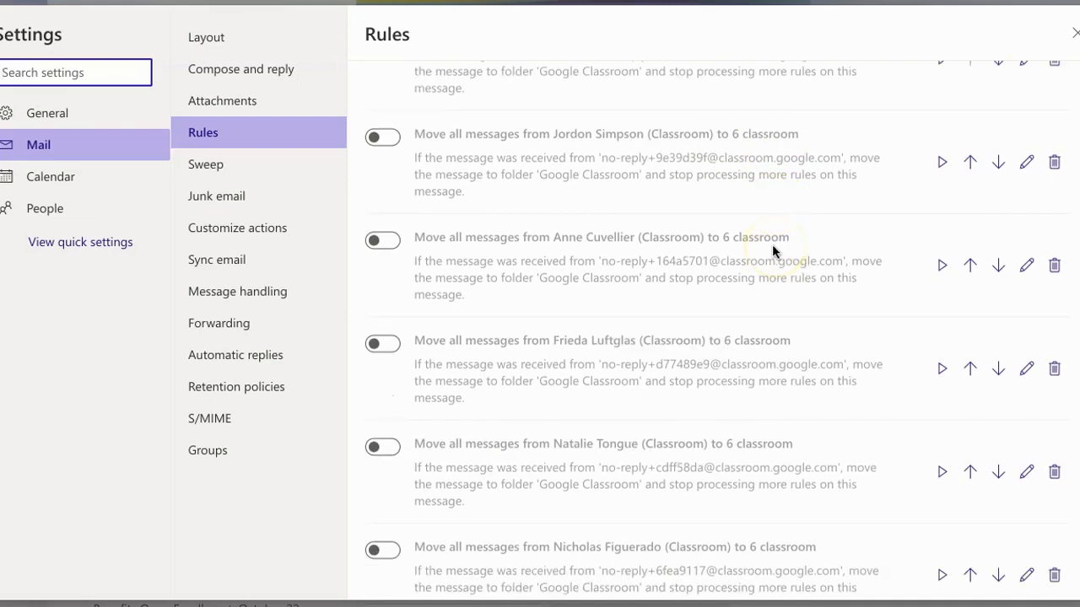
pyautogui.scroll(3, 772, 245)
pyautogui.scroll(-9, 772, 244)
pyautogui.scroll(-20, 772, 244)
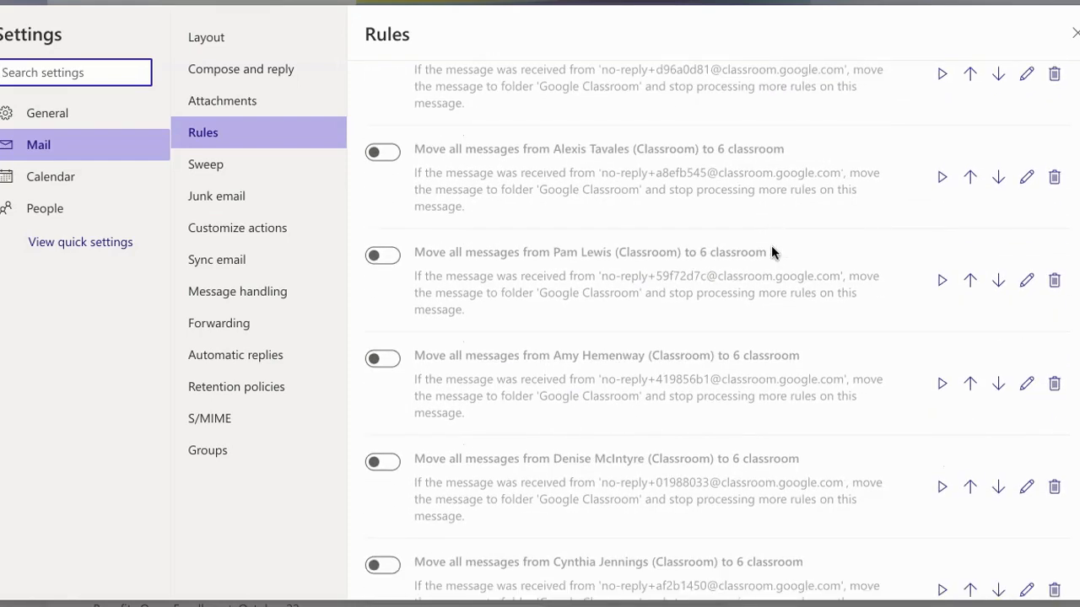
pyautogui.scroll(20, 771, 252)
pyautogui.click(390, 188)
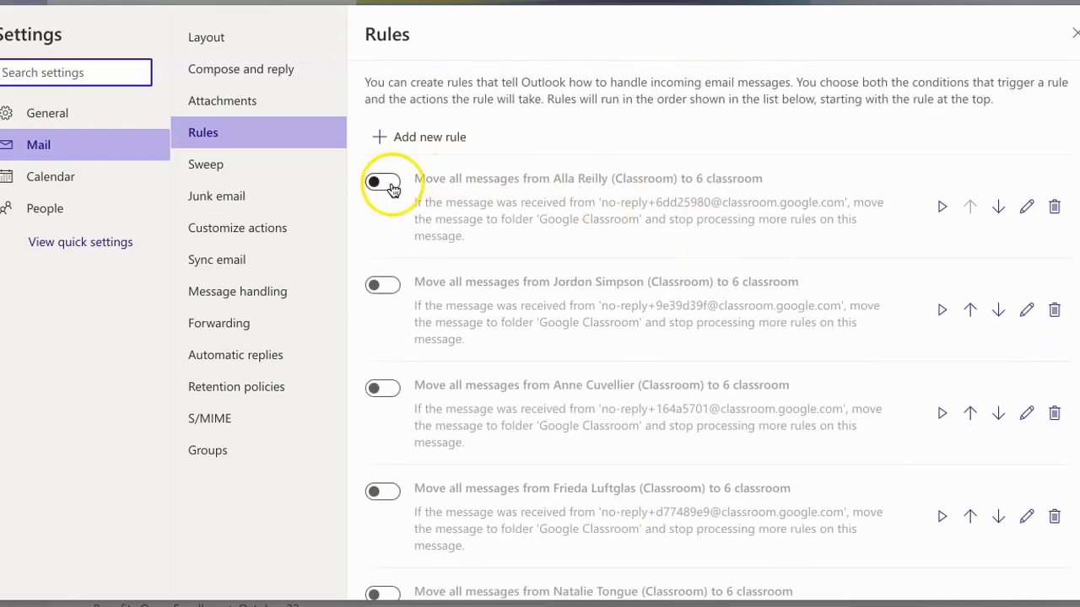
pyautogui.scroll(-2, 687, 241)
pyautogui.scroll(-5, 687, 240)
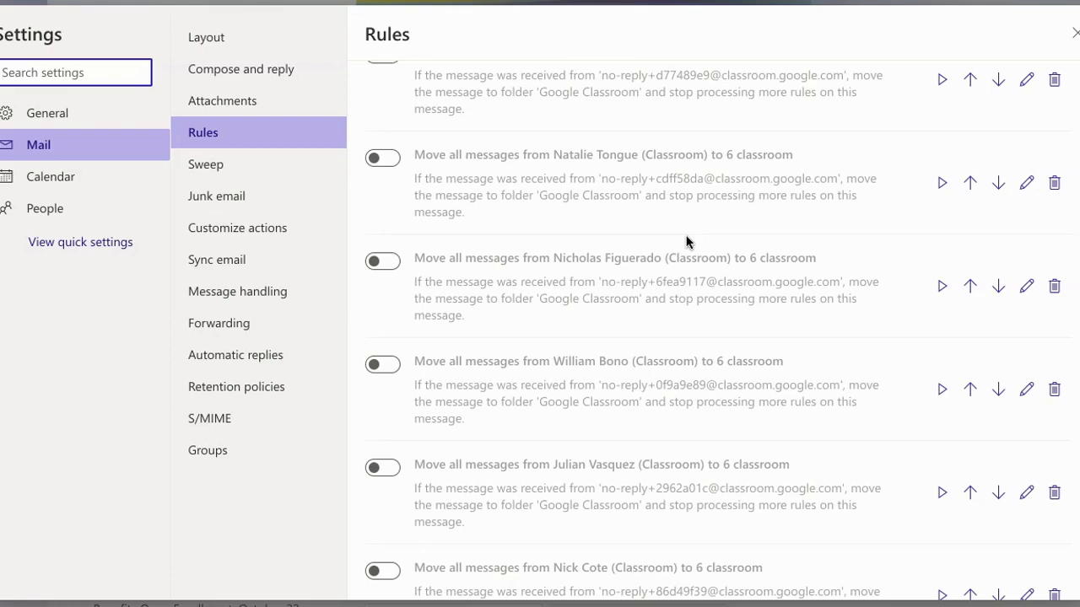
pyautogui.scroll(-3, 685, 243)
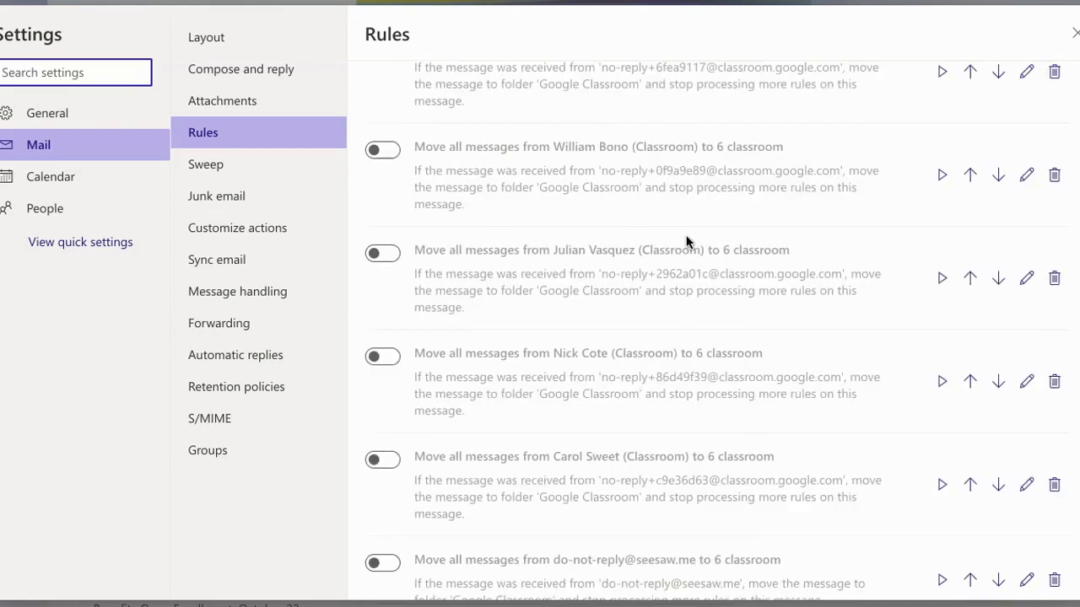
pyautogui.scroll(-3, 686, 242)
pyautogui.scroll(-2, 686, 243)
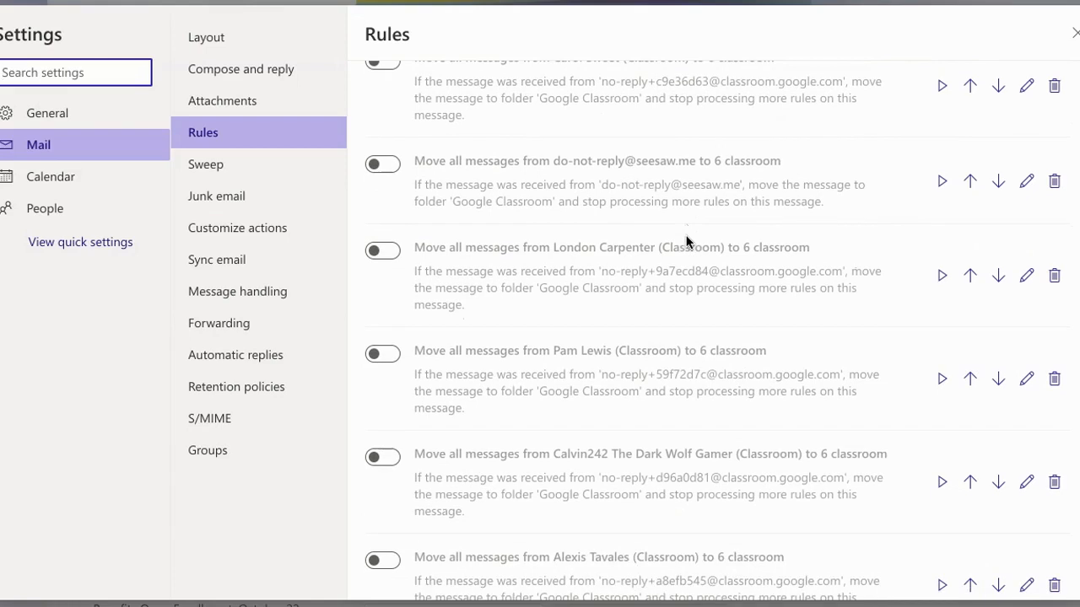
pyautogui.scroll(-2, 686, 242)
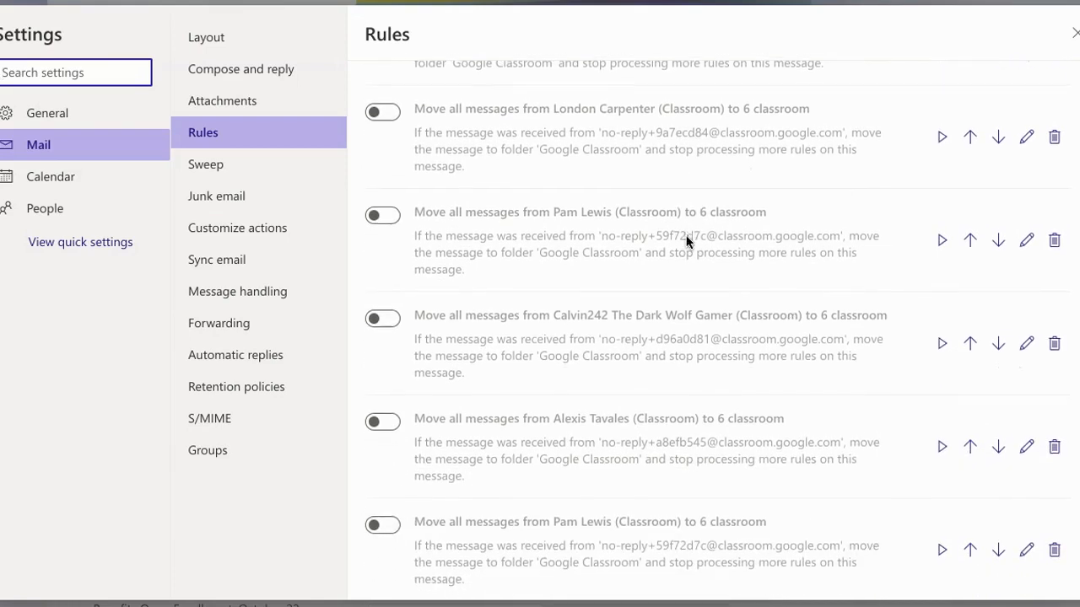
pyautogui.scroll(-3, 686, 242)
pyautogui.scroll(-3, 686, 242)
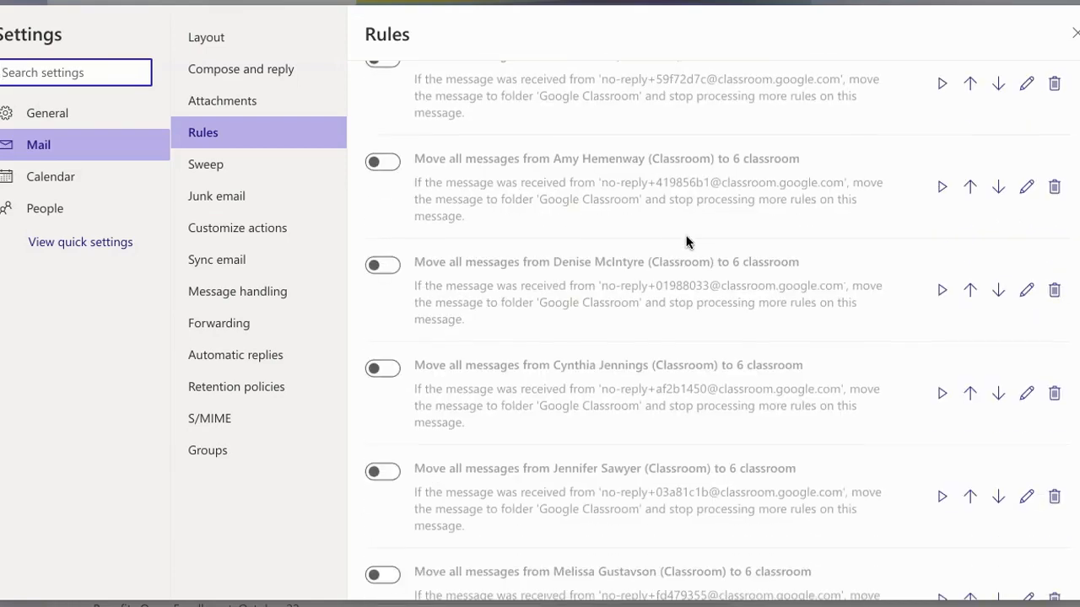
pyautogui.scroll(-6, 686, 242)
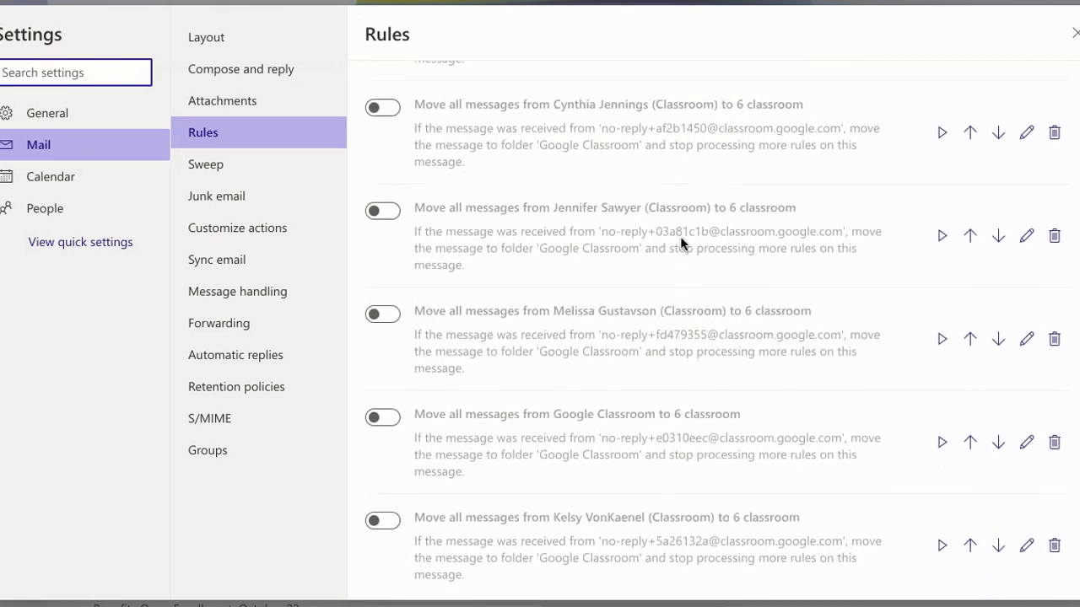
pyautogui.scroll(-2, 677, 239)
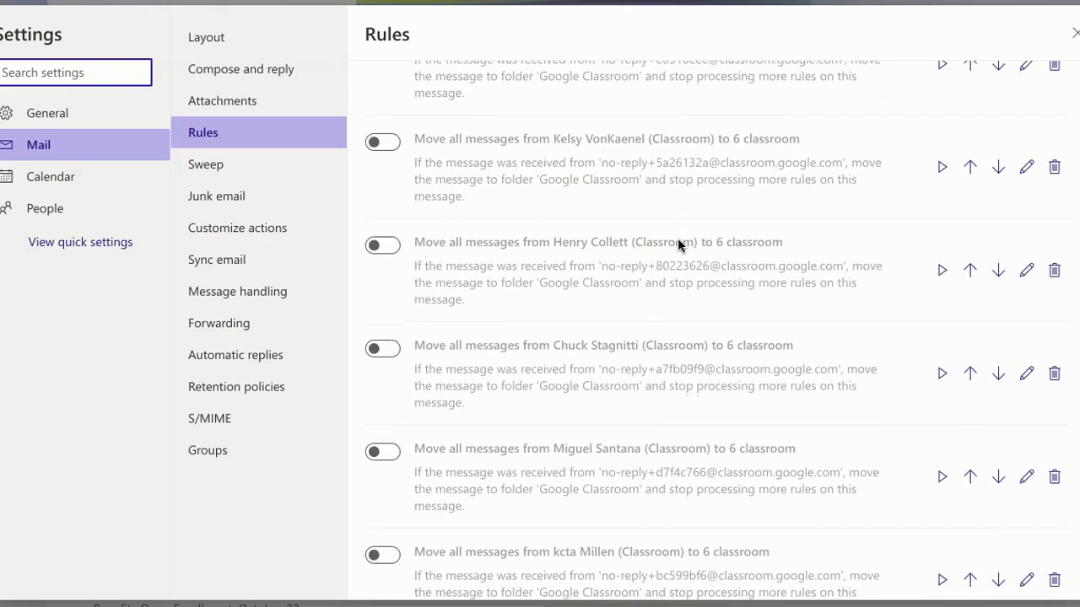
pyautogui.scroll(-1, 677, 239)
pyautogui.scroll(-2, 677, 238)
pyautogui.scroll(-2, 677, 239)
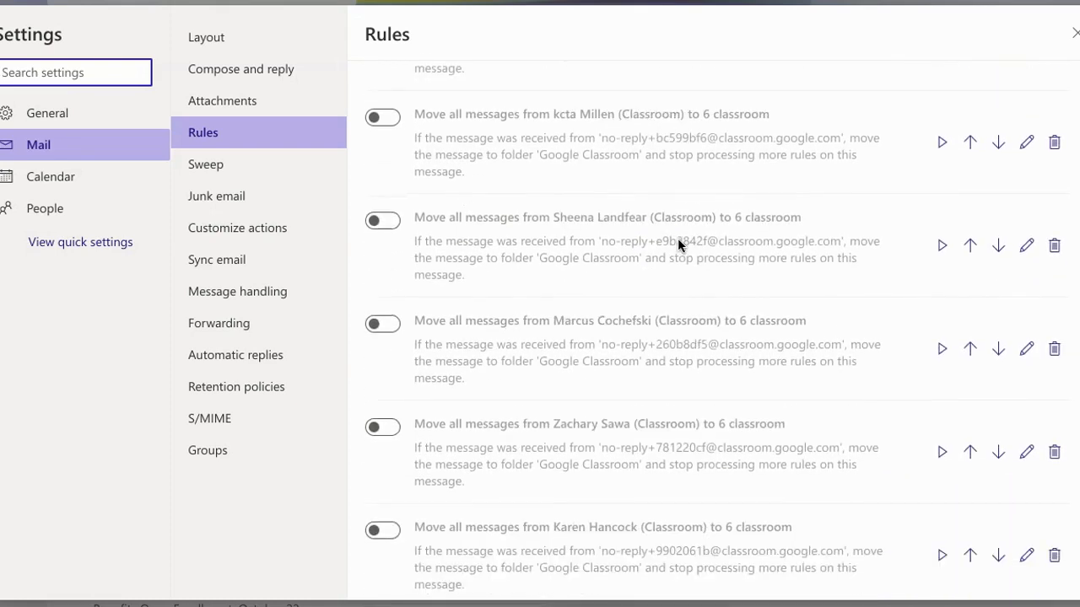
pyautogui.scroll(-2, 677, 238)
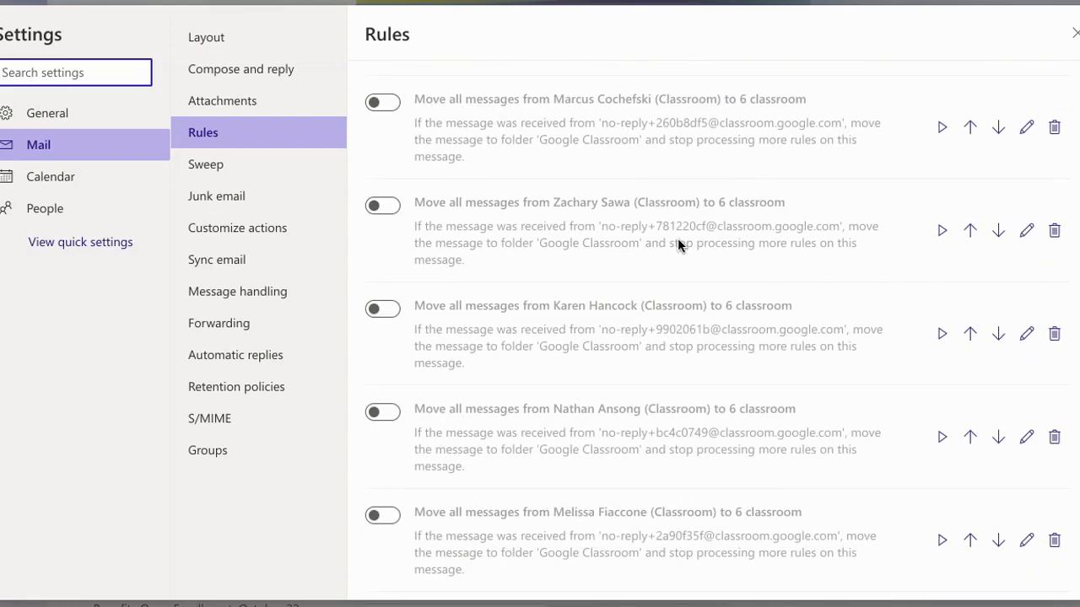
pyautogui.scroll(-2, 677, 243)
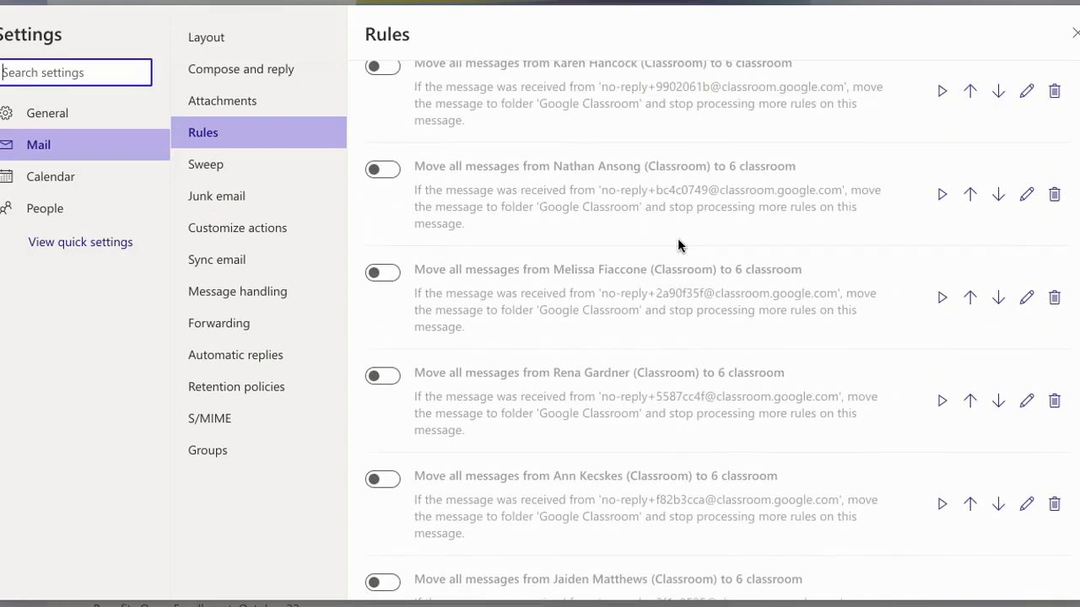
pyautogui.scroll(-1, 679, 245)
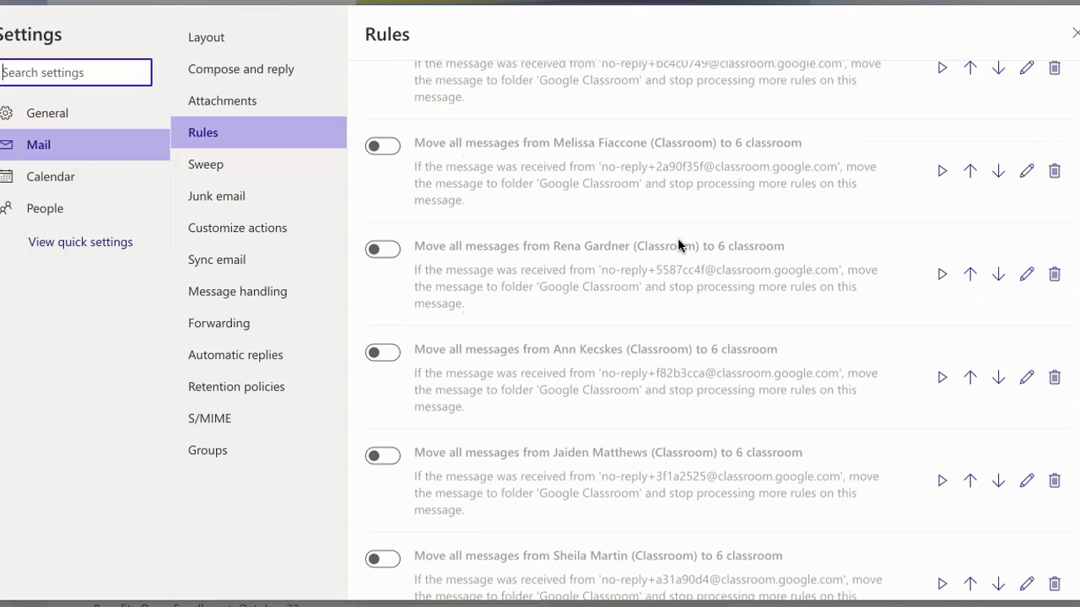
pyautogui.scroll(-1, 678, 244)
pyautogui.scroll(-2, 678, 245)
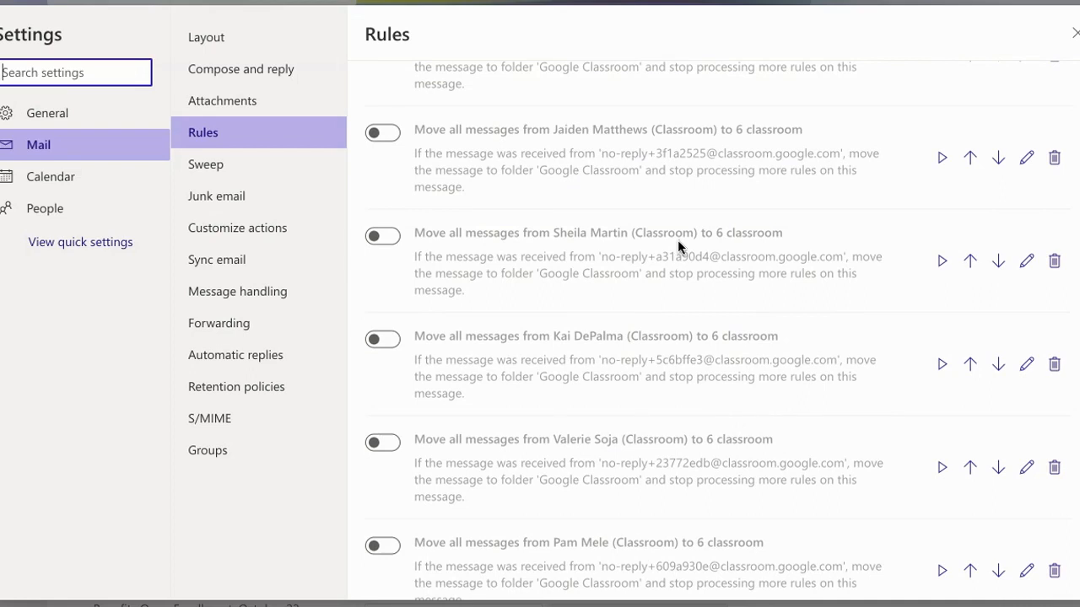
pyautogui.scroll(-2, 678, 245)
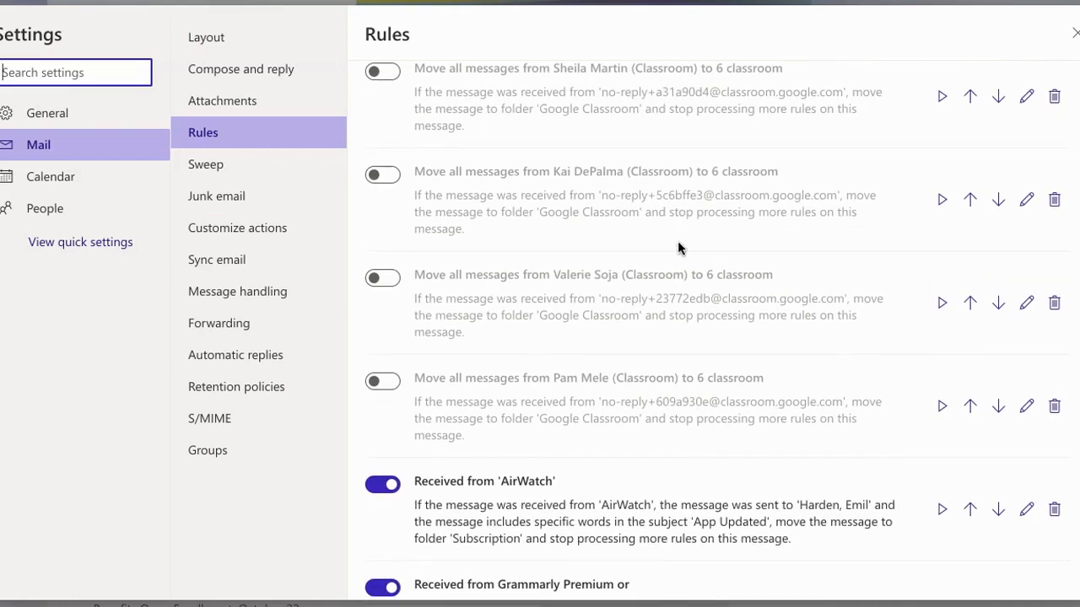
# Step: Examine the remaining inbox rules from the AirWatch rule through to the end of the list, checking their conditions and actions
pyautogui.scroll(5, 677, 246)
pyautogui.scroll(10, 676, 247)
pyautogui.scroll(-7, 673, 244)
pyautogui.scroll(-5, 669, 243)
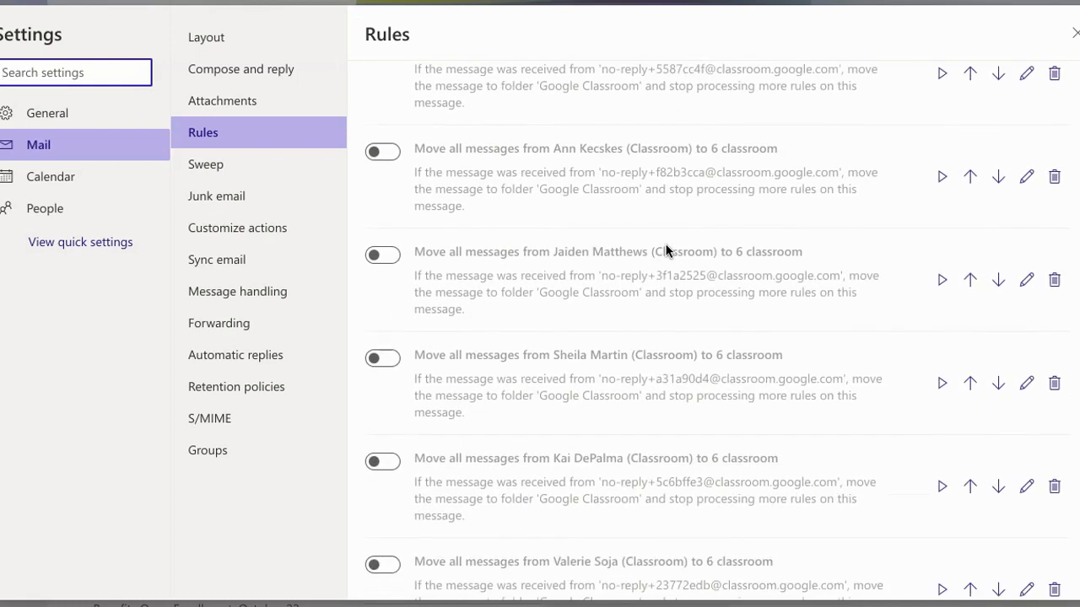
pyautogui.scroll(-6, 665, 250)
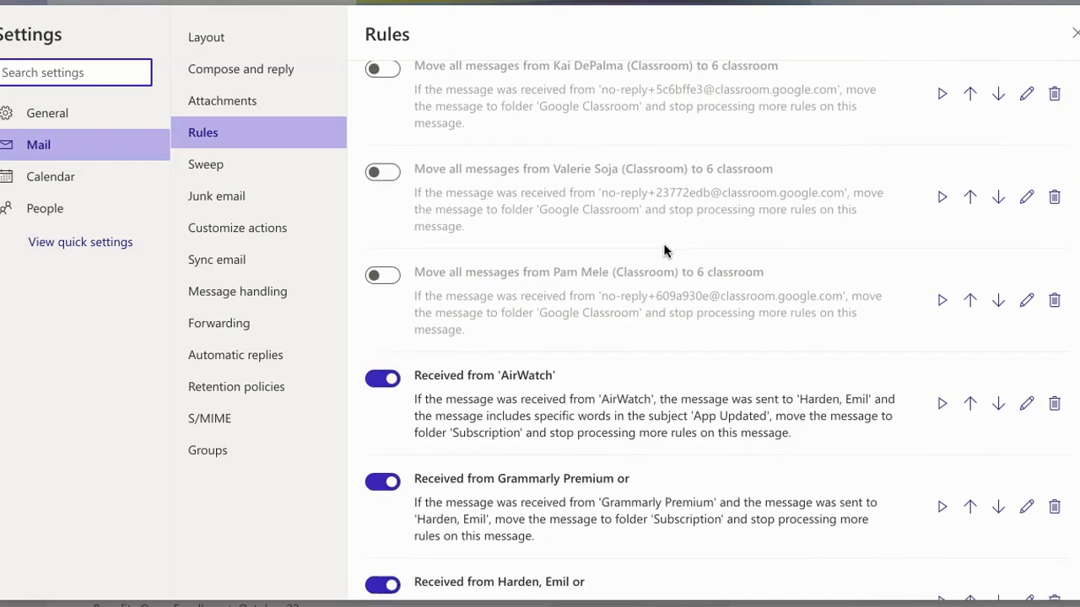
pyautogui.scroll(-2, 663, 249)
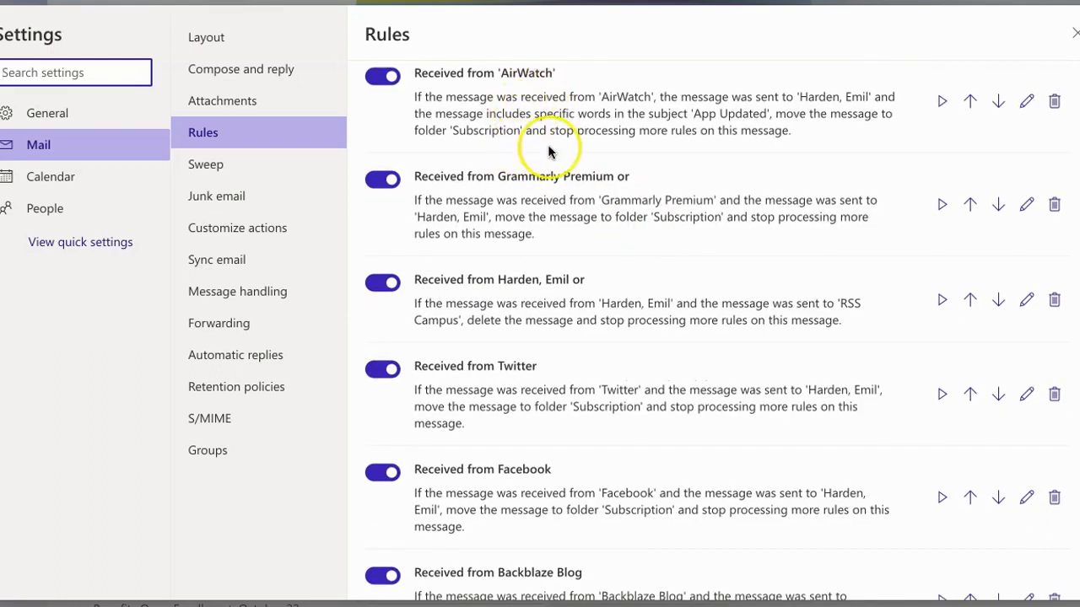
pyautogui.scroll(-3, 650, 398)
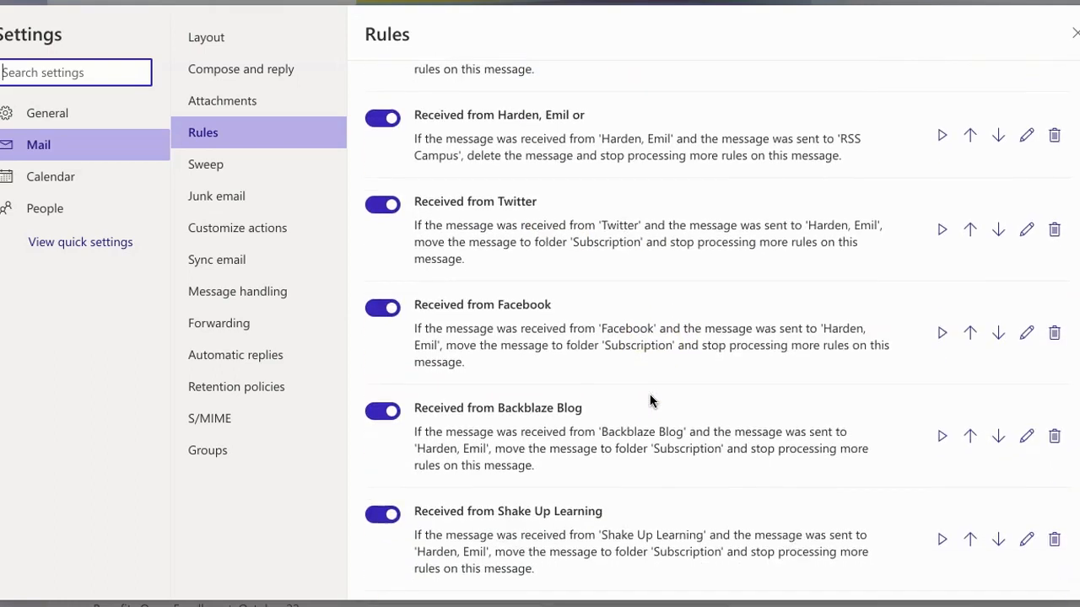
pyautogui.scroll(-3, 649, 394)
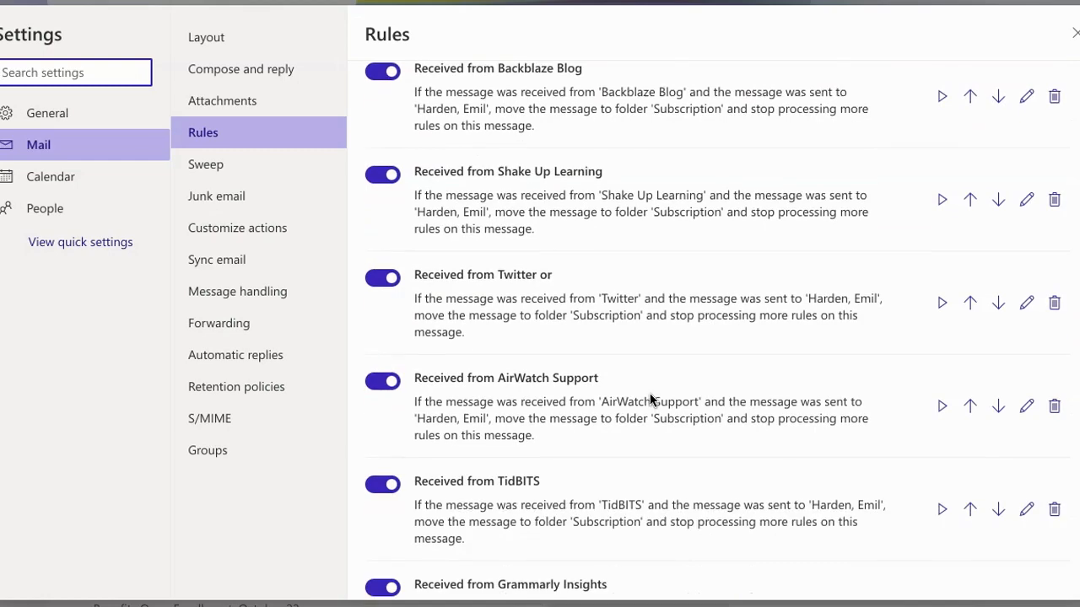
pyautogui.scroll(-5, 649, 397)
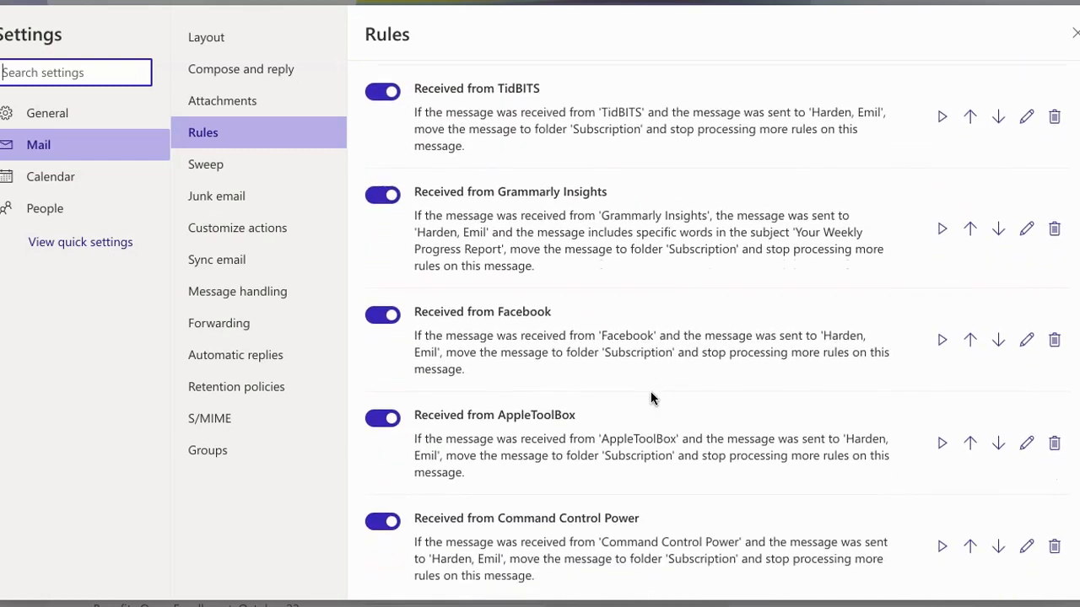
pyautogui.scroll(-4, 651, 397)
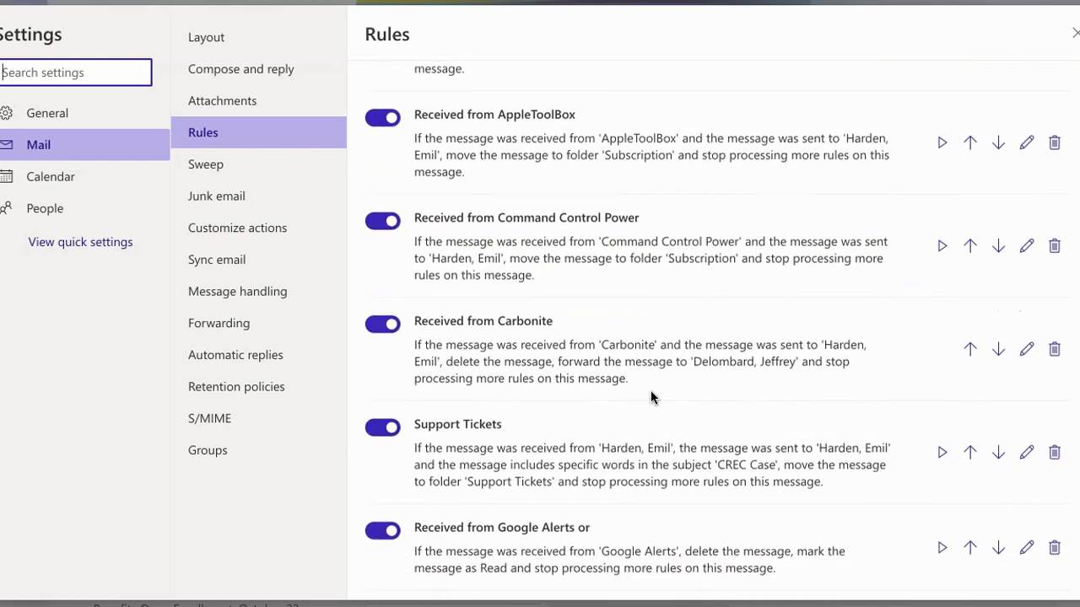
pyautogui.scroll(-2, 650, 392)
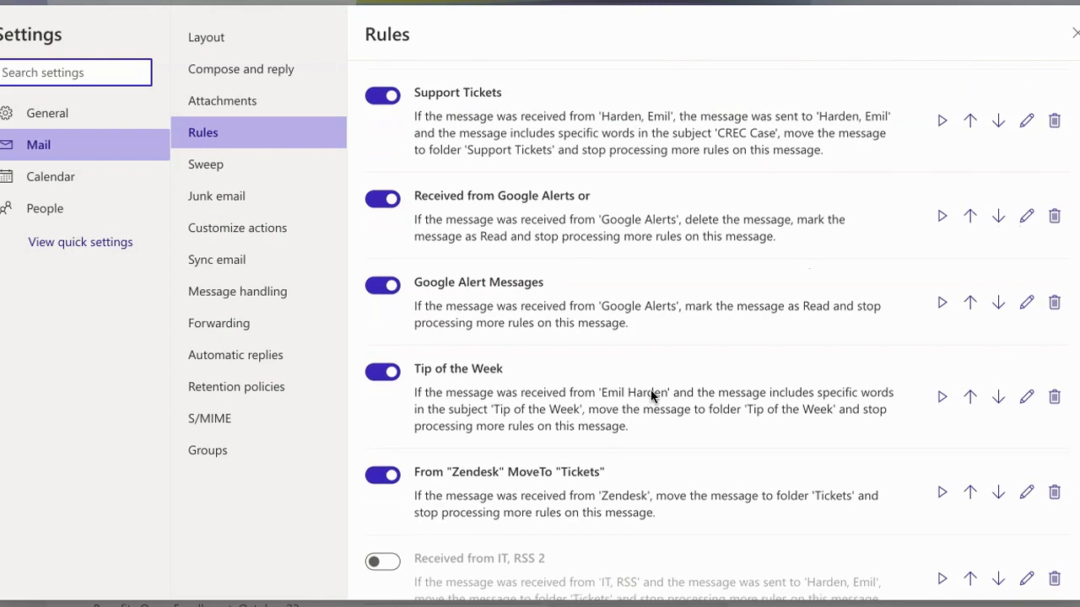
pyautogui.scroll(-1, 650, 393)
pyautogui.scroll(-1, 651, 393)
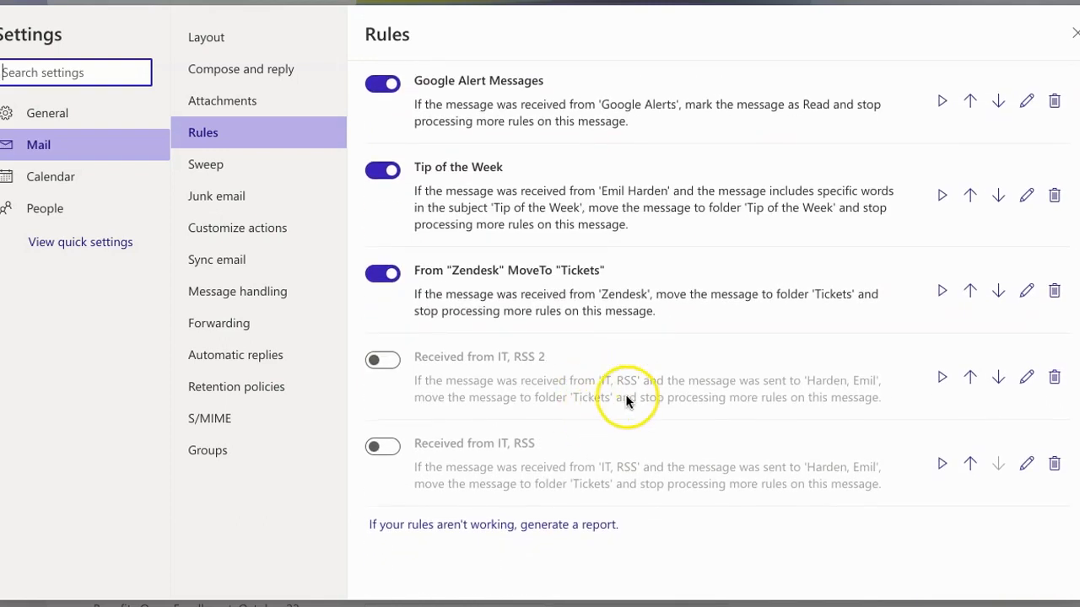
pyautogui.scroll(20, 626, 386)
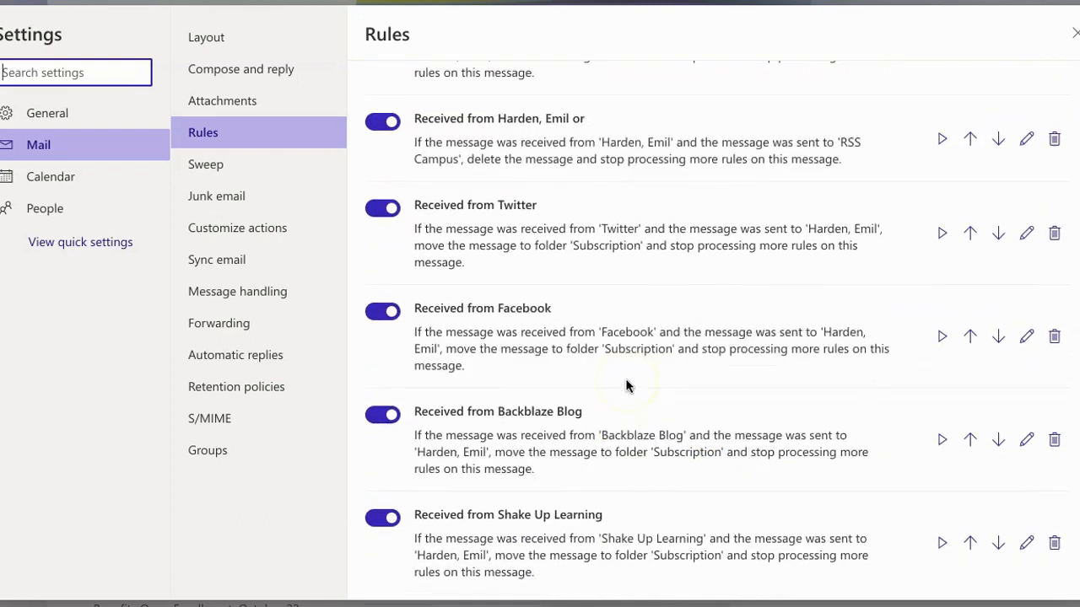
pyautogui.scroll(15, 625, 385)
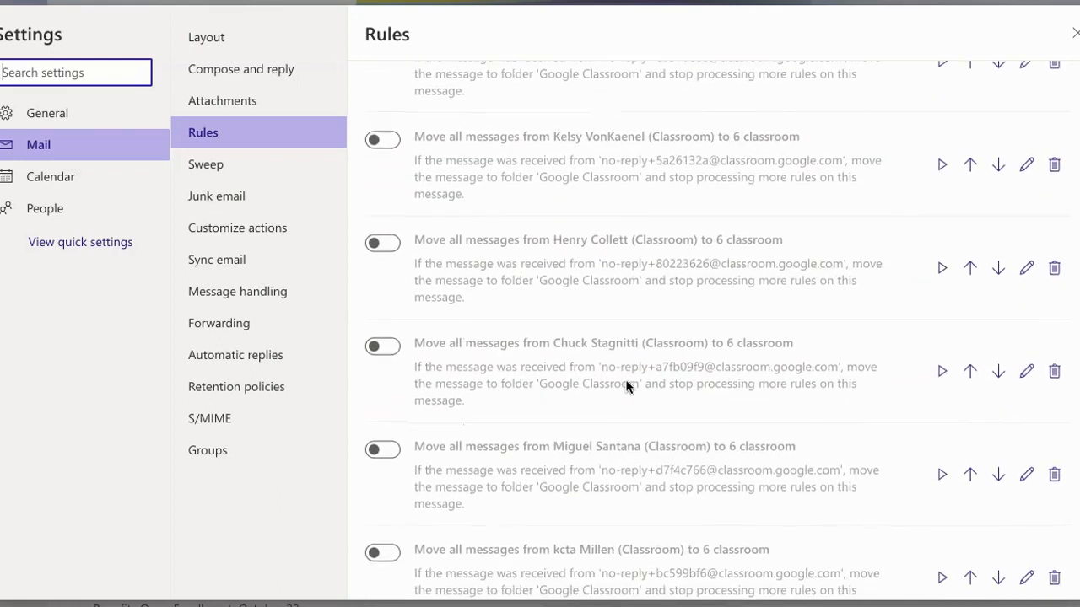
pyautogui.scroll(15, 626, 385)
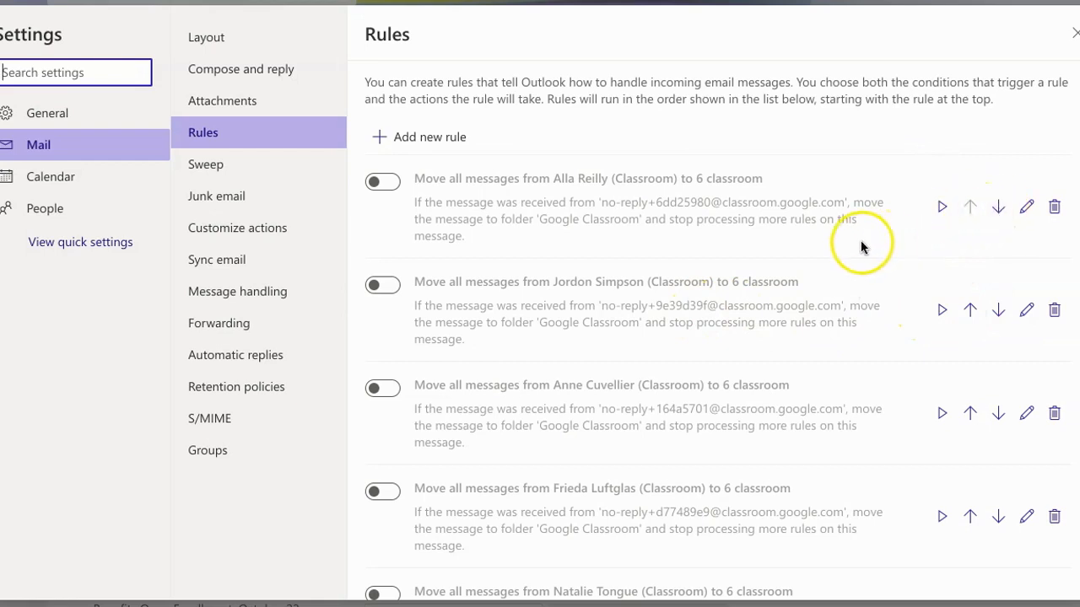
pyautogui.scroll(-3, 859, 245)
pyautogui.scroll(-1, 858, 245)
pyautogui.scroll(-1, 858, 246)
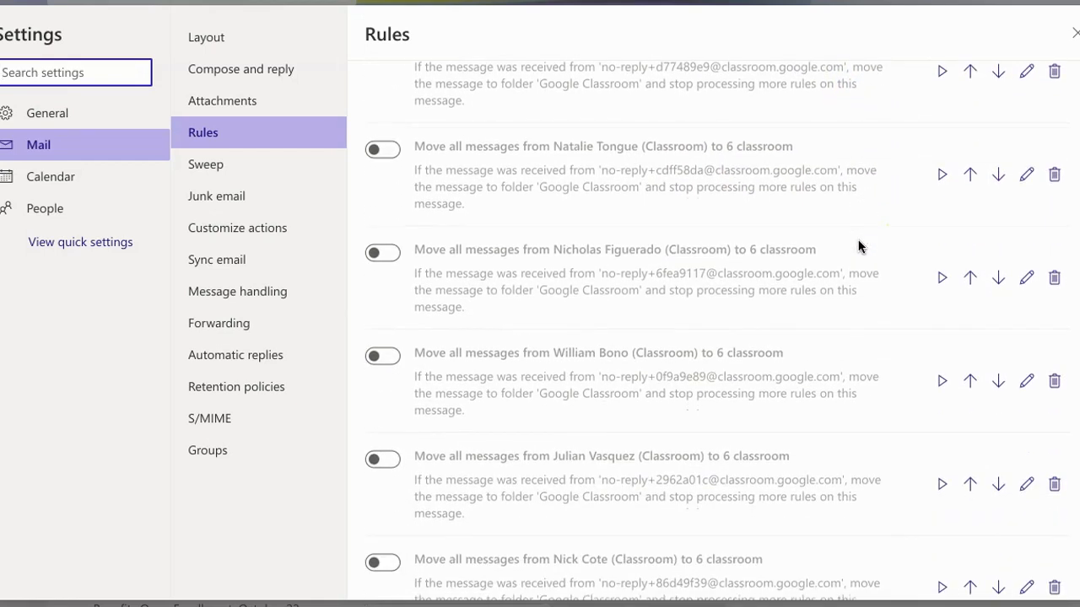
pyautogui.scroll(4, 859, 246)
pyautogui.scroll(2, 859, 245)
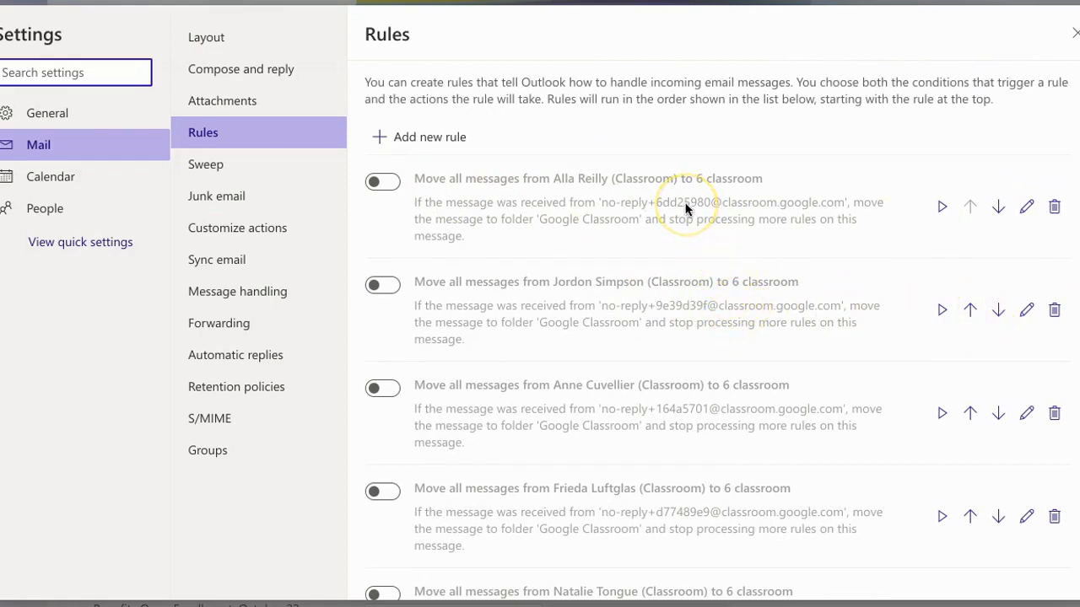
pyautogui.scroll(-3, 686, 209)
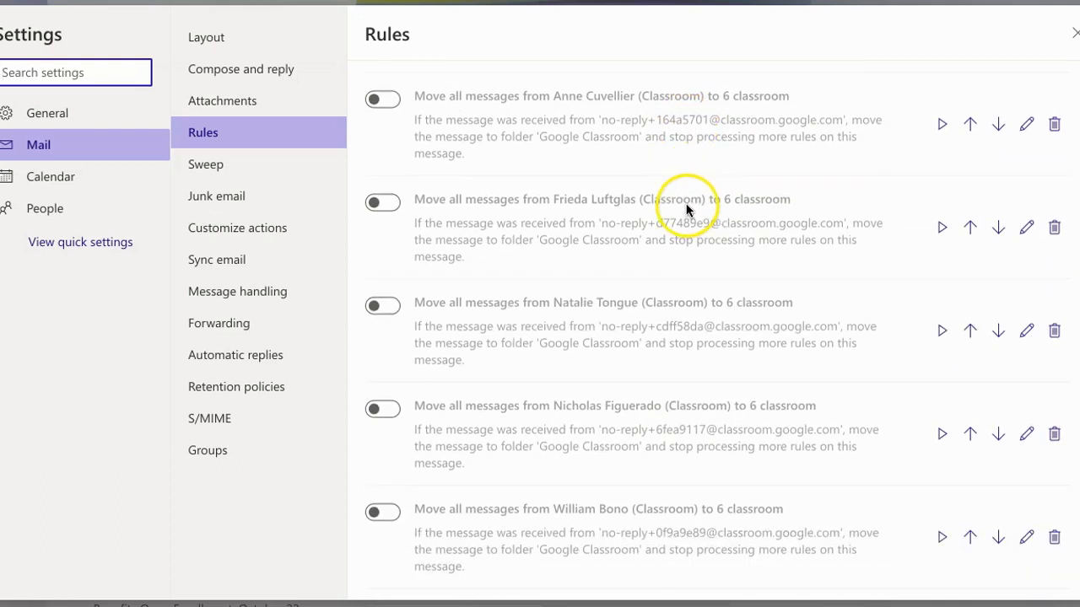
pyautogui.scroll(3, 685, 204)
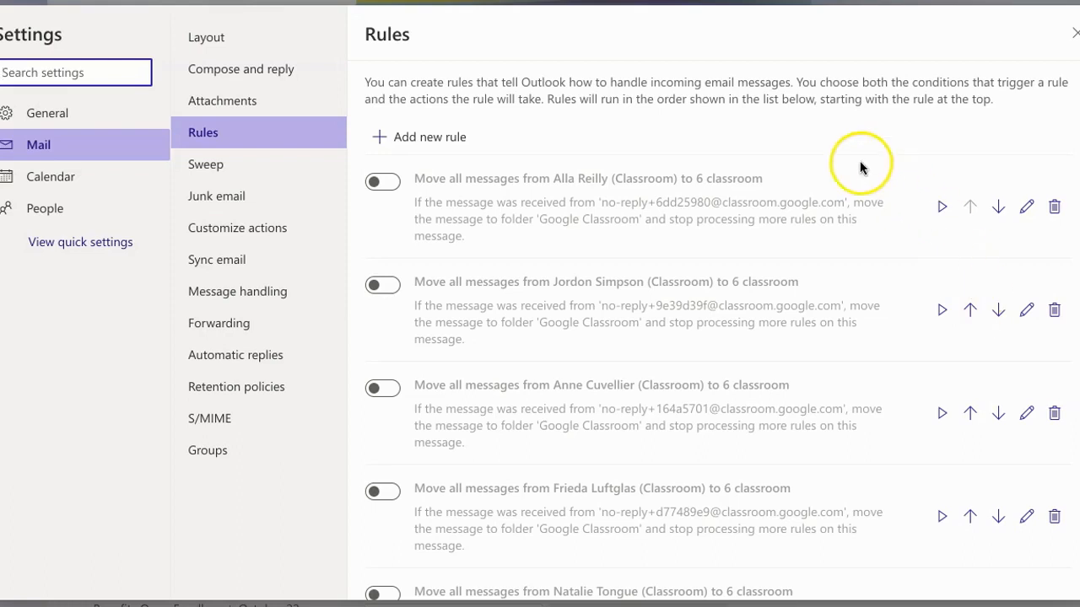
# Step: Create a new mail rule and name it "Test of Admin Mail to Folder"
pyautogui.click(405, 140)
pyautogui.click(452, 102)
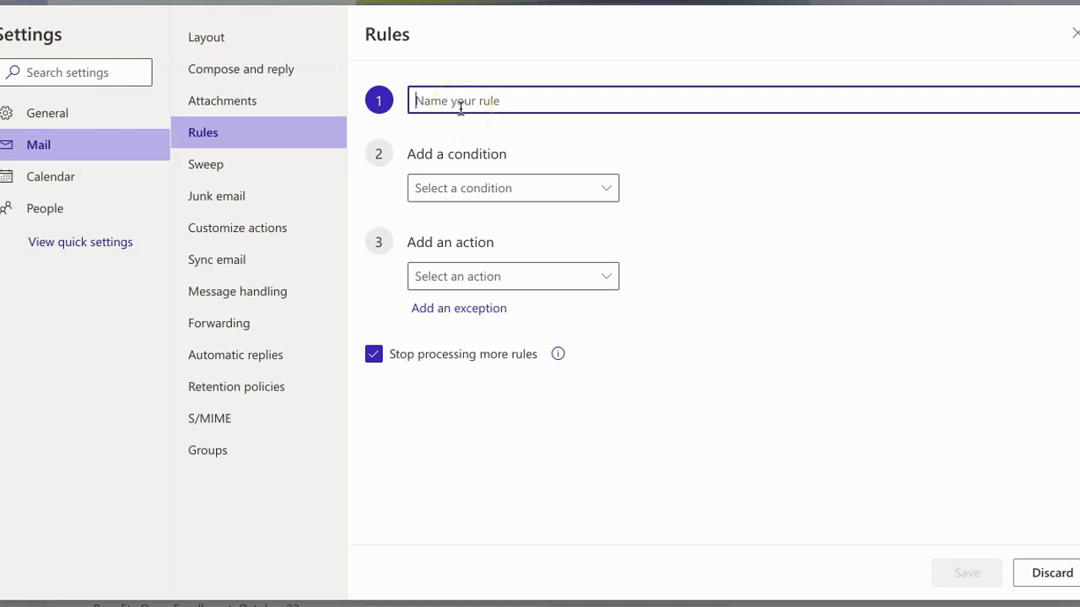
pyautogui.write('Test of Admin Mail to Folder')
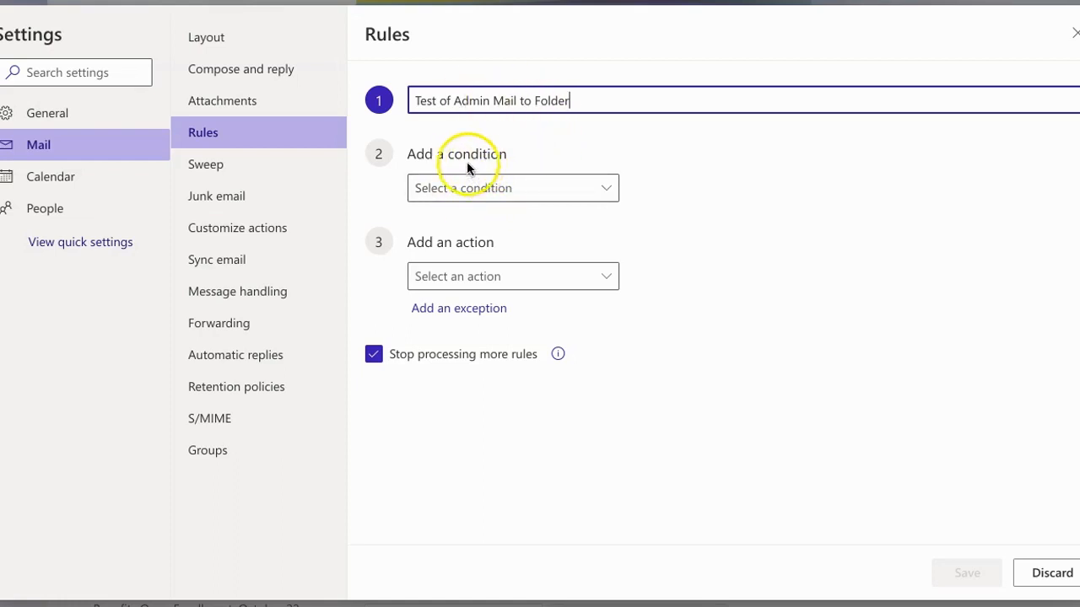
# Step: Add a From condition to the rule and choose the first suggested contact as the sender
pyautogui.click(606, 191)
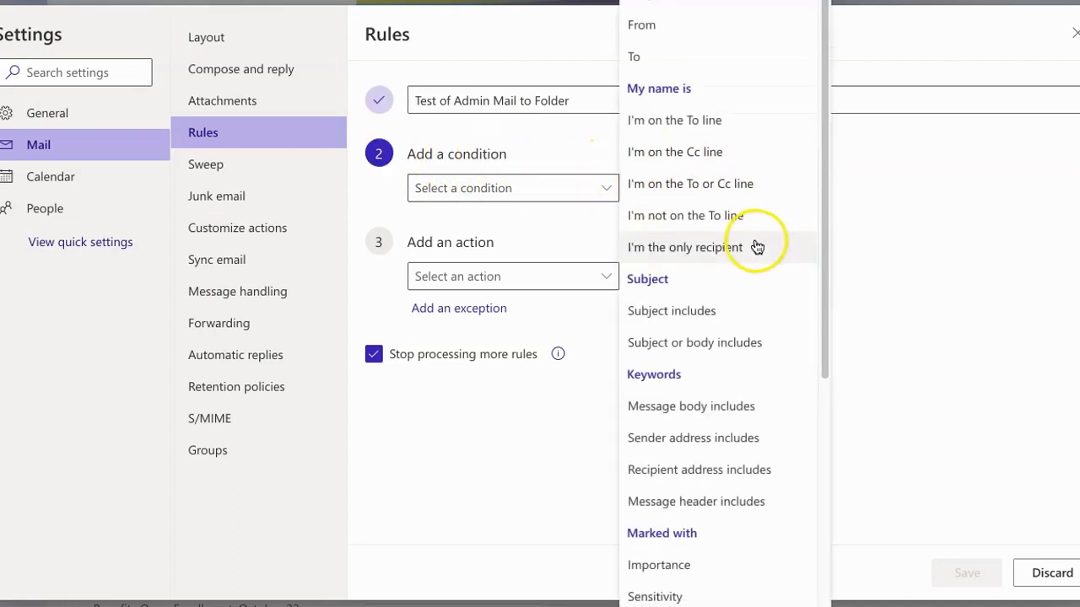
pyautogui.moveTo(825, 230); pyautogui.dragTo(802, 176)
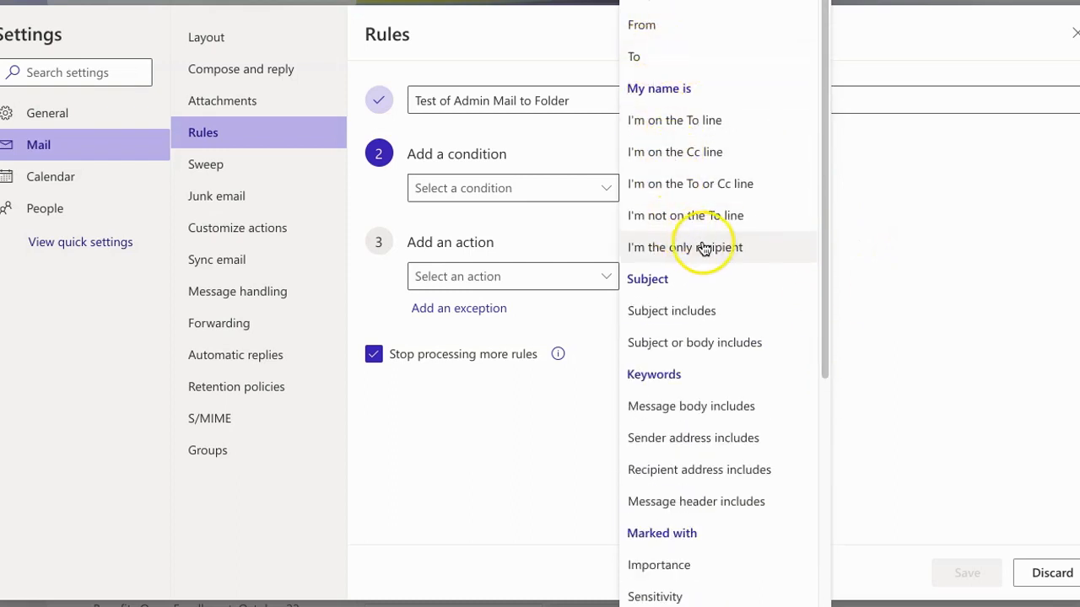
pyautogui.moveTo(820, 299); pyautogui.dragTo(825, 375)
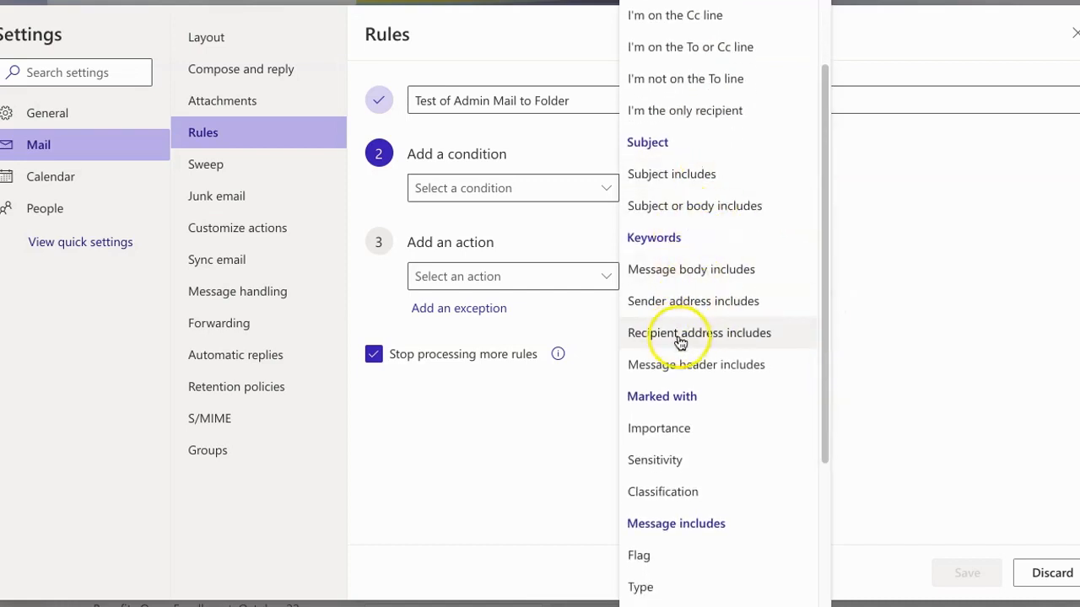
pyautogui.moveTo(825, 396); pyautogui.dragTo(826, 272)
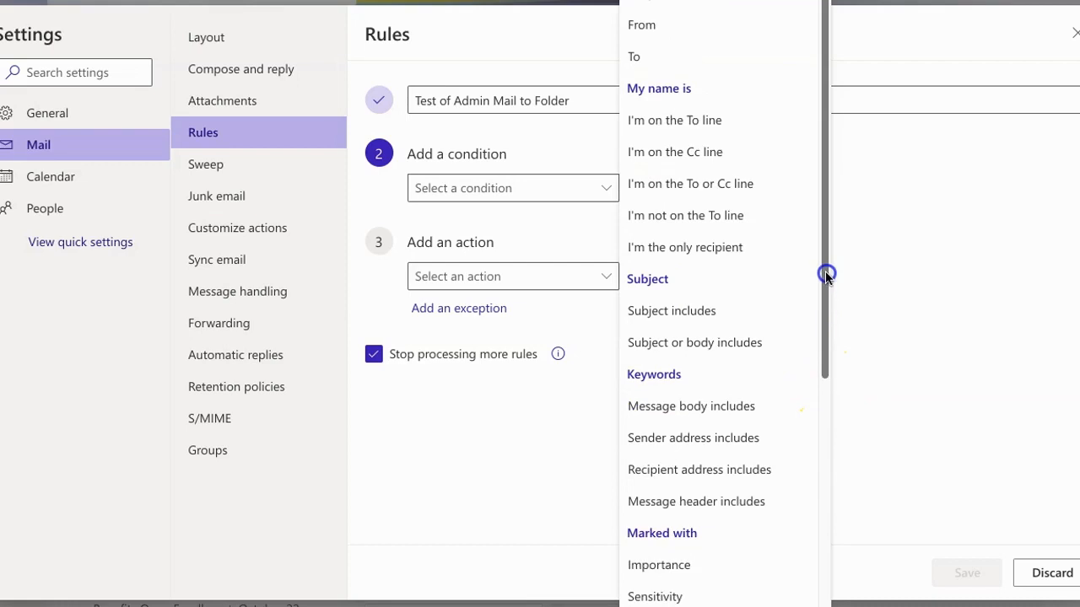
pyautogui.click(652, 30)
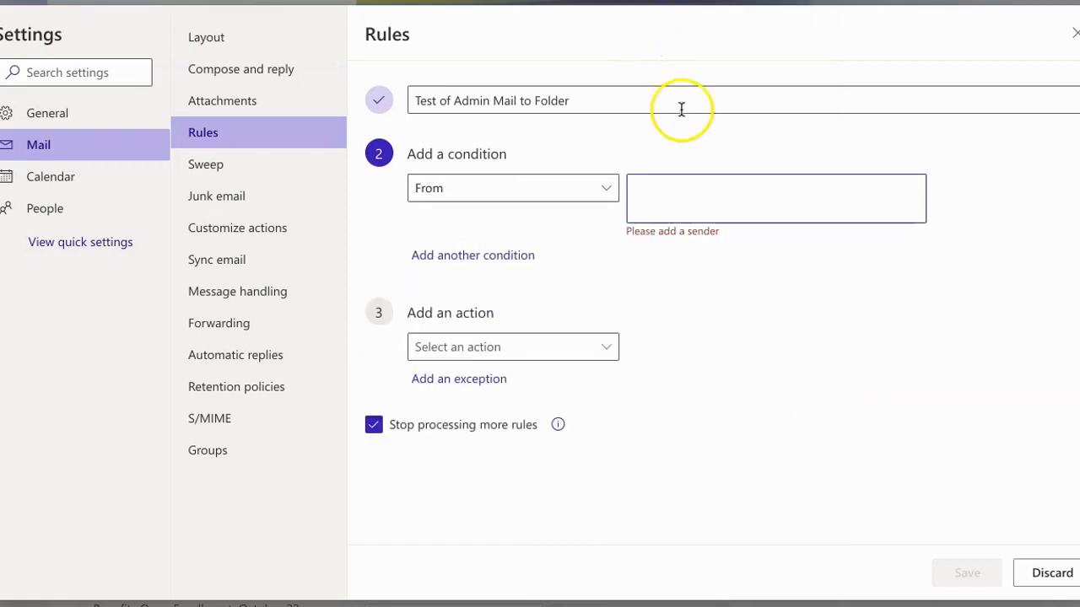
pyautogui.click(685, 191)
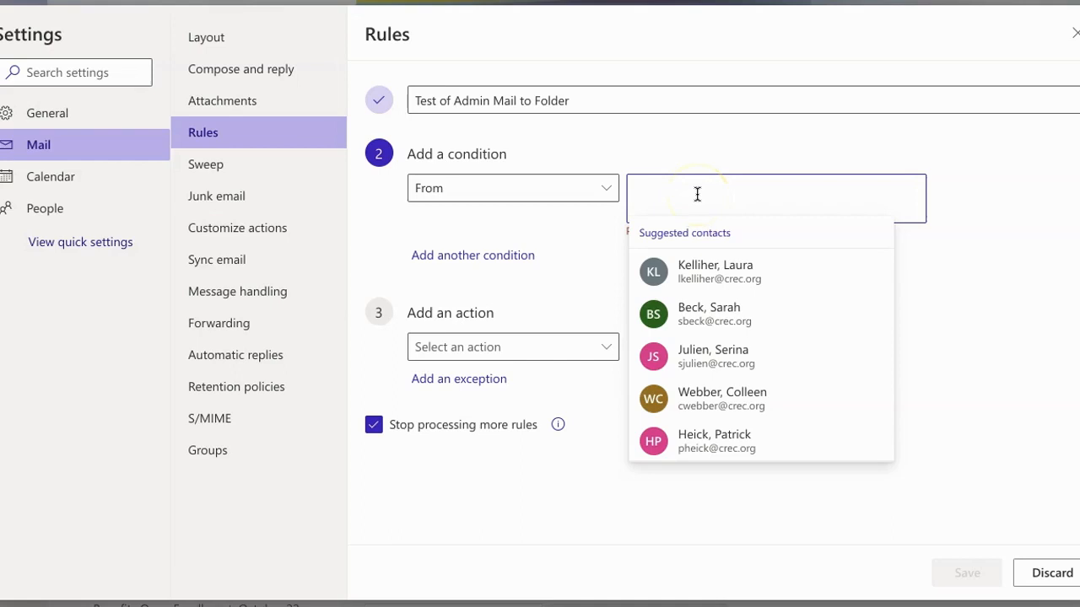
pyautogui.click(705, 195)
pyautogui.click(690, 273)
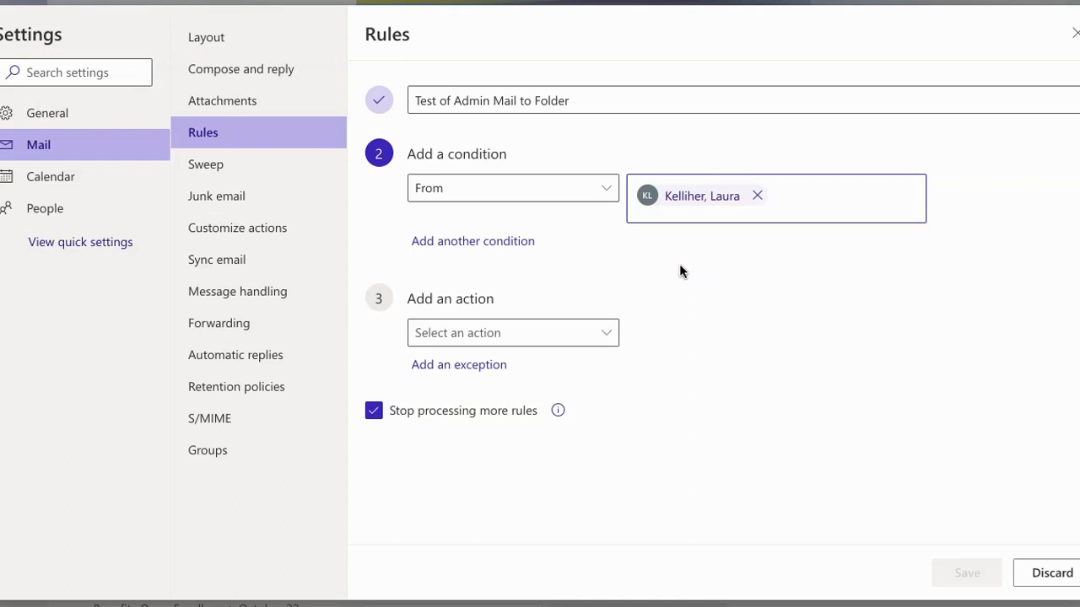
# Step: Add a second condition to the rule requiring "I'm on the To line"
pyautogui.click(525, 243)
pyautogui.click(602, 248)
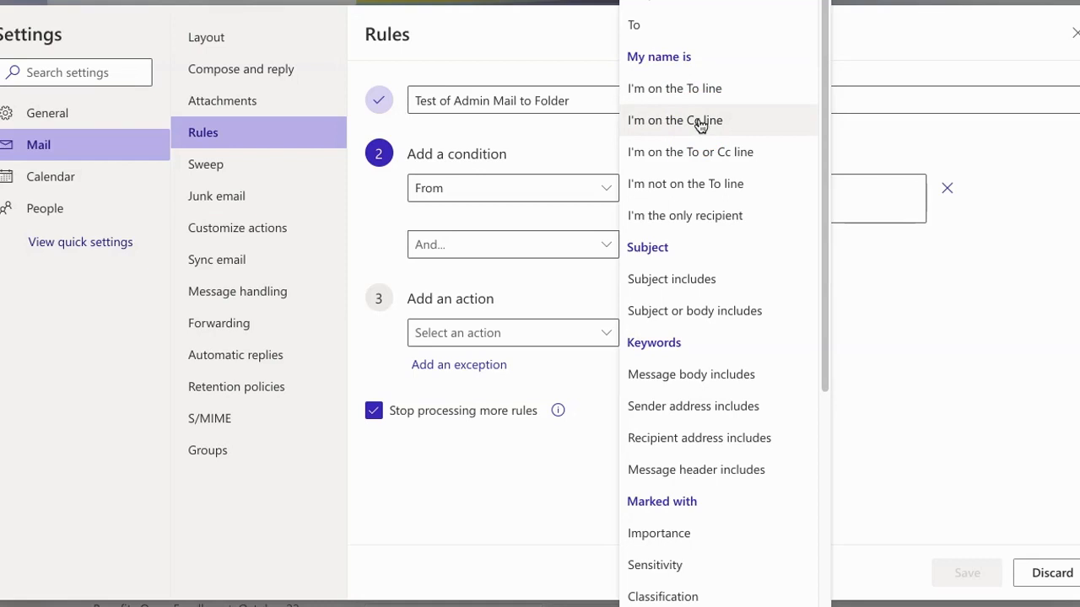
pyautogui.click(685, 93)
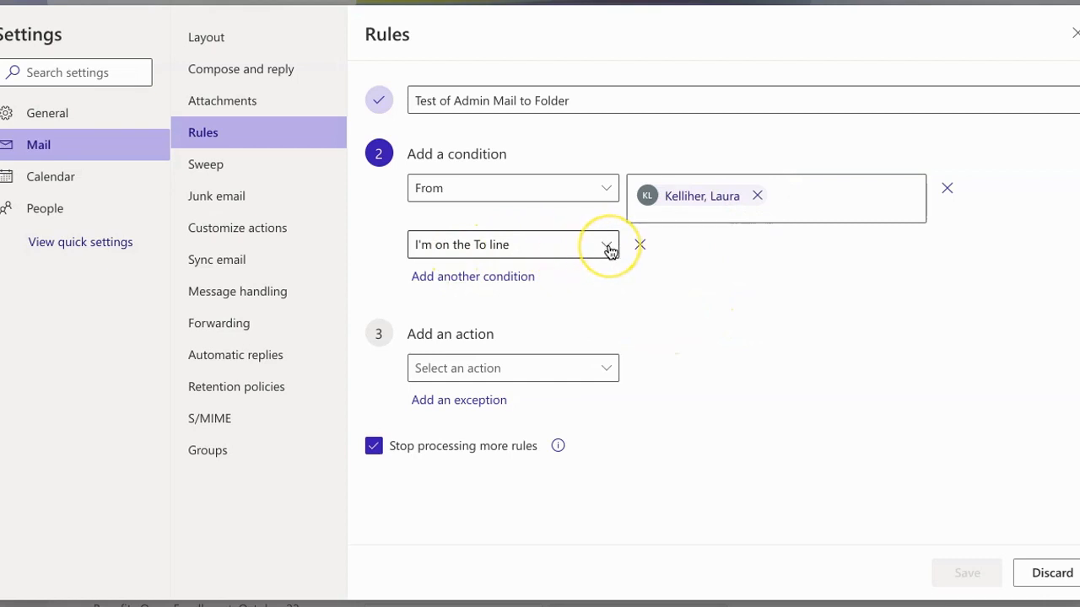
# Step: Set the rule's action to Move to, with the folder named after the sender's first name as the destination
pyautogui.click(602, 371)
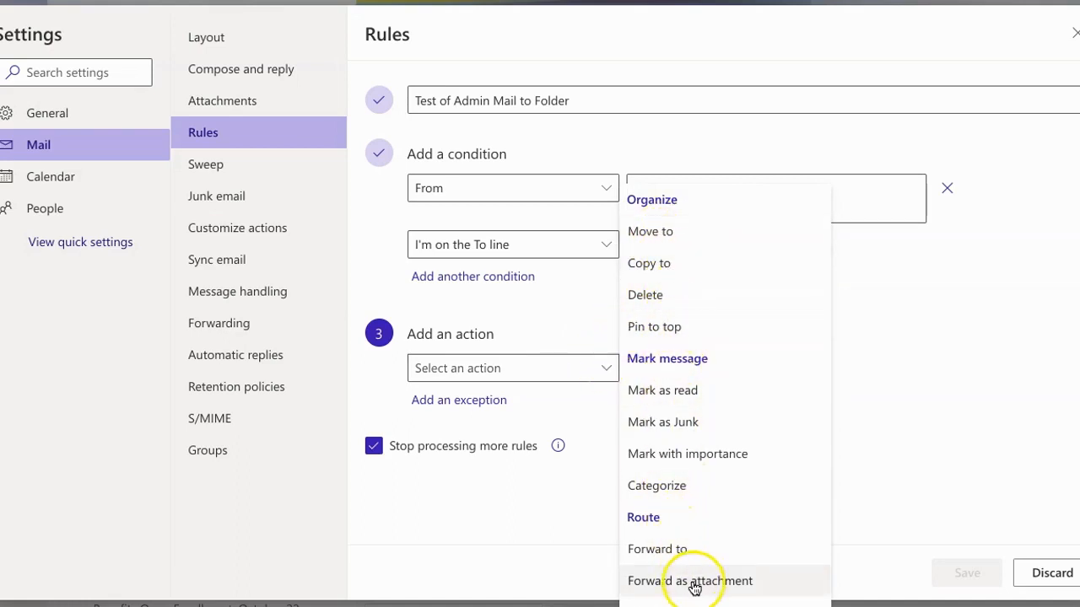
pyautogui.click(654, 235)
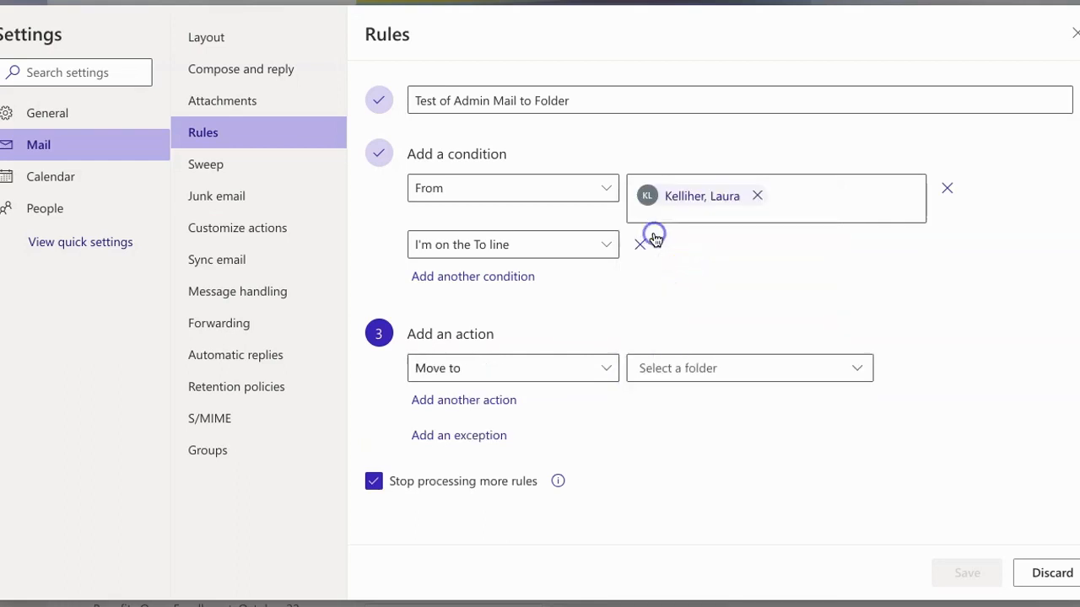
pyautogui.click(857, 368)
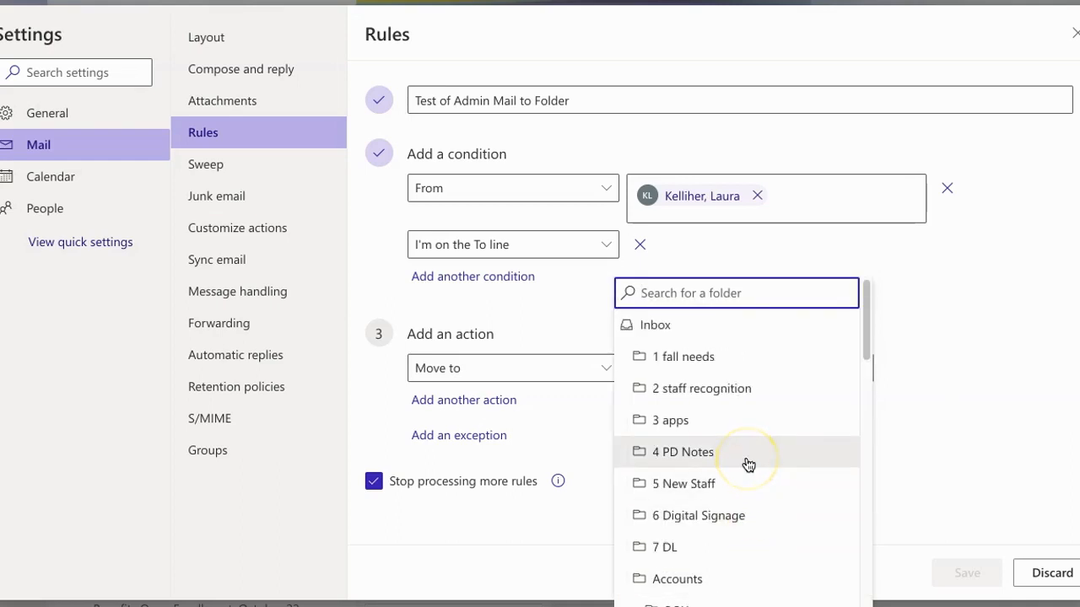
pyautogui.write('l')
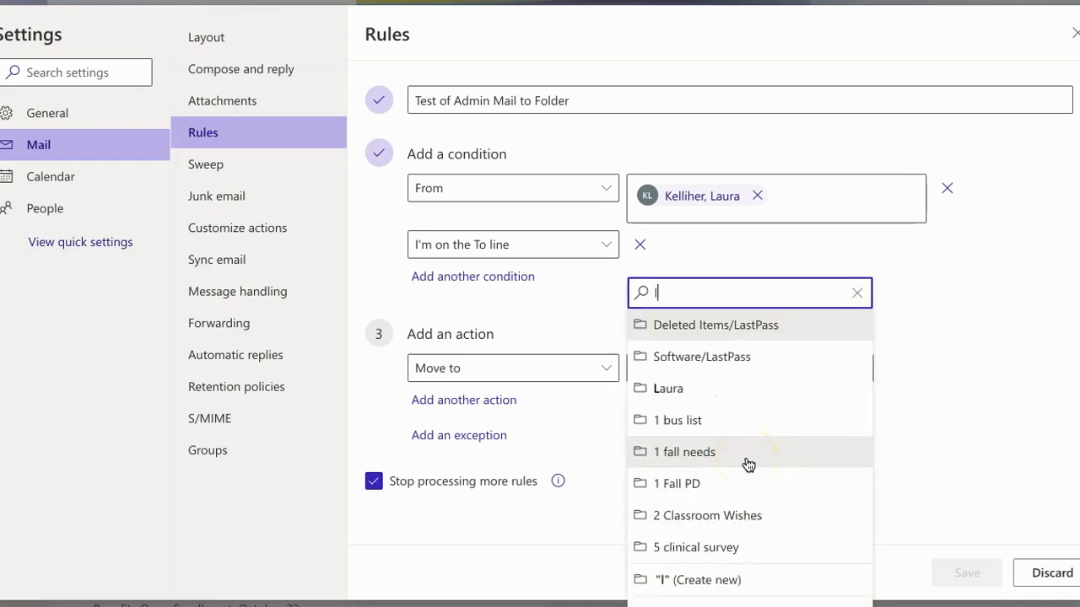
pyautogui.click(683, 395)
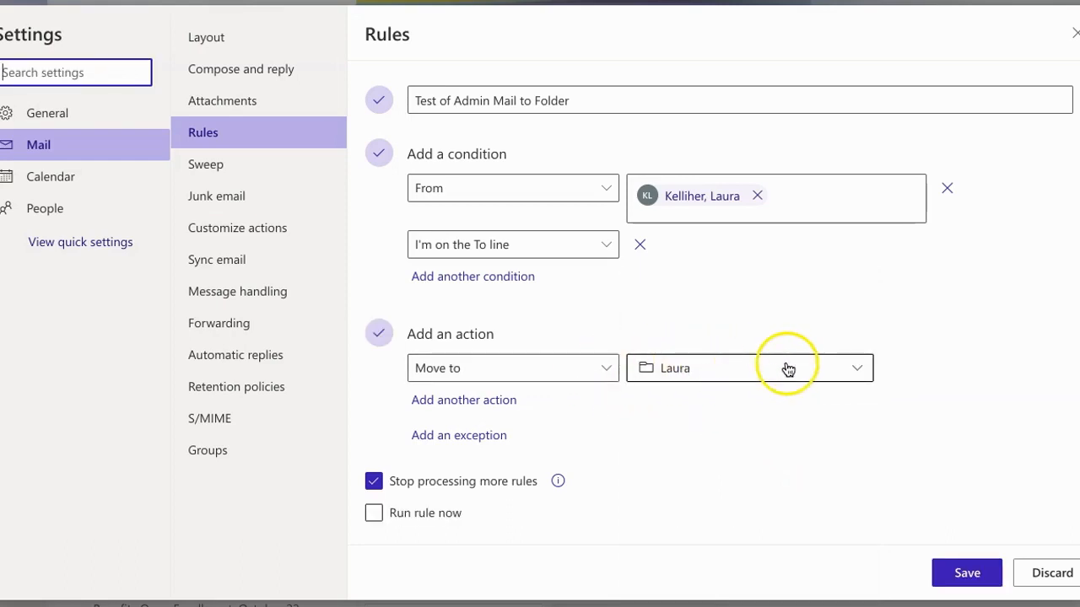
pyautogui.click(851, 366)
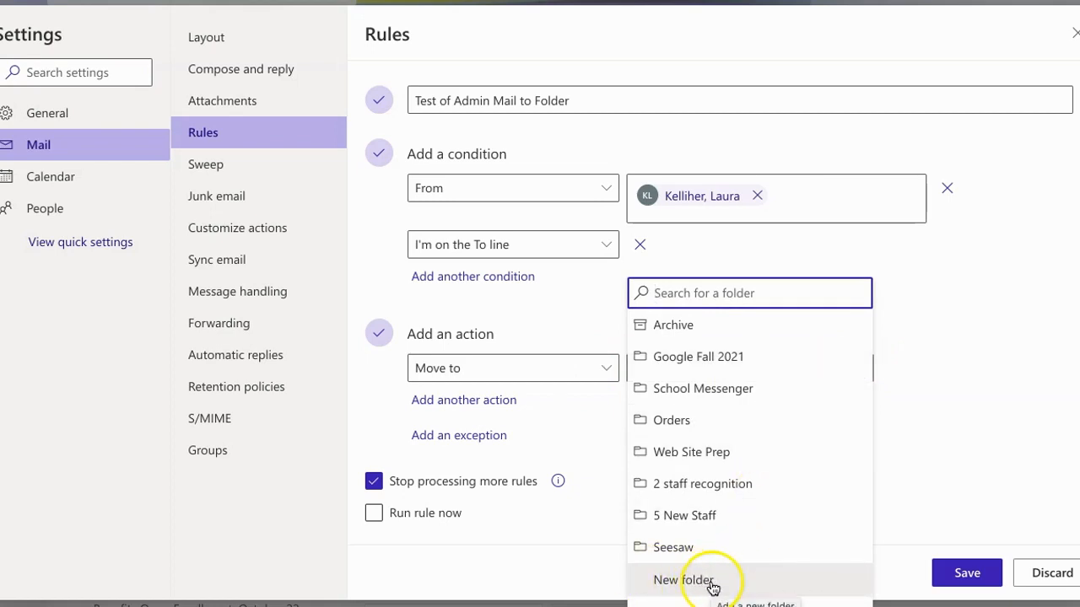
pyautogui.click(923, 441)
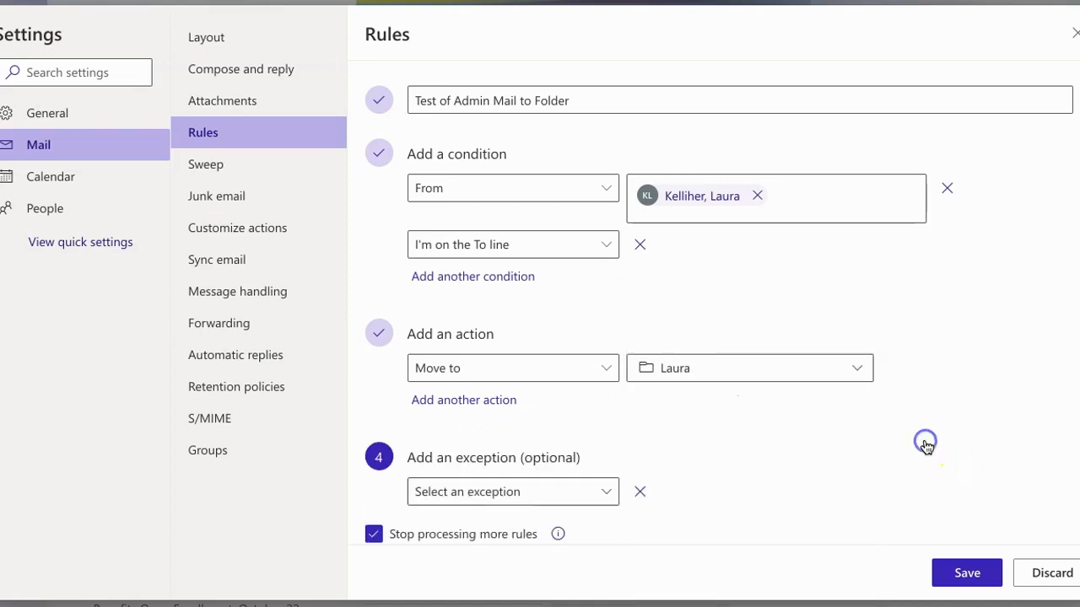
pyautogui.click(606, 493)
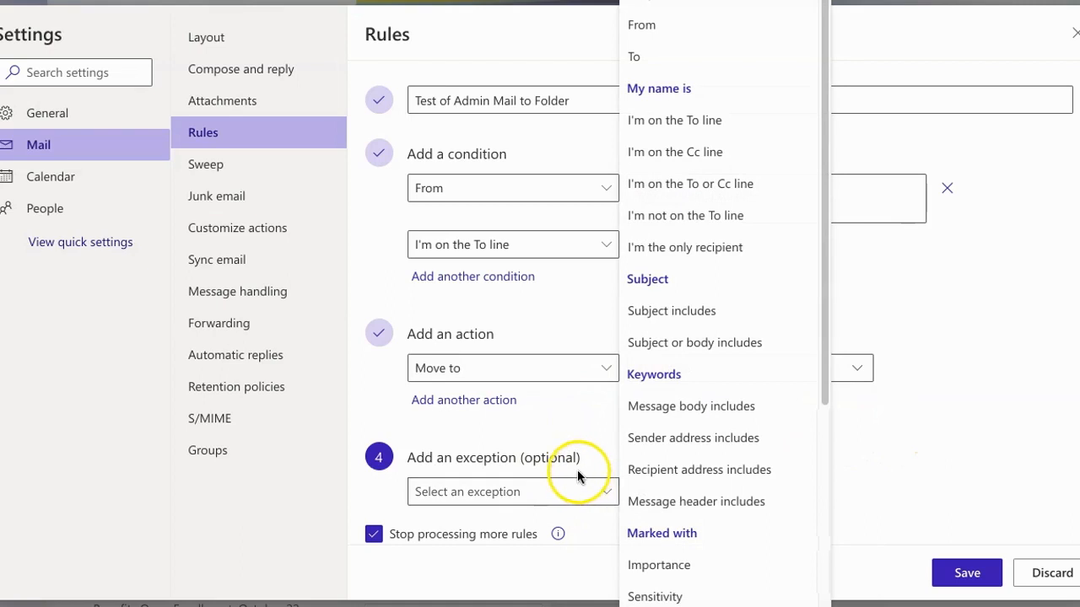
pyautogui.click(924, 458)
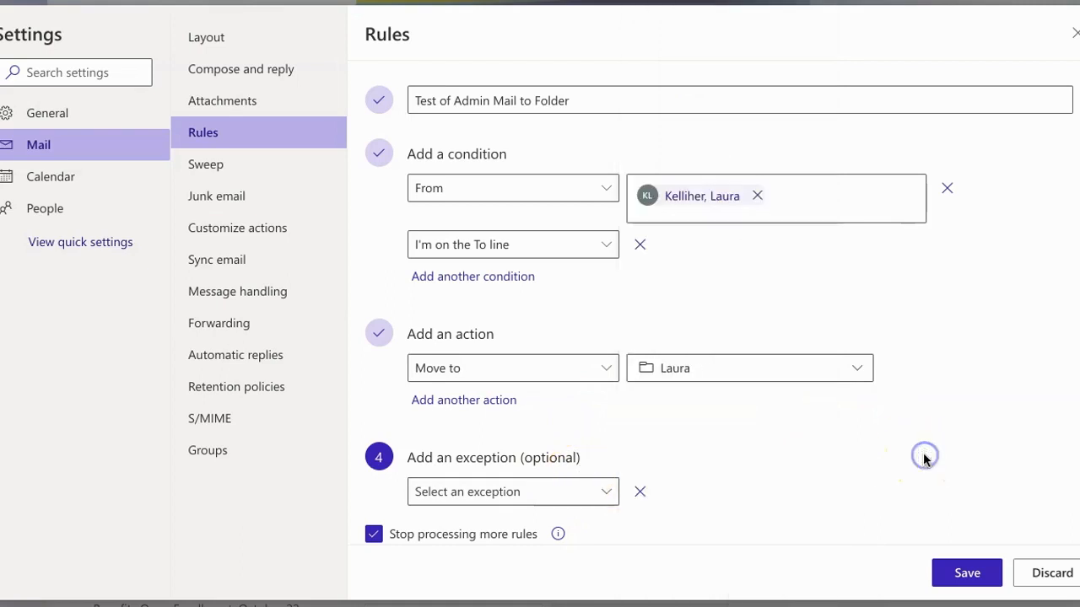
pyautogui.click(640, 492)
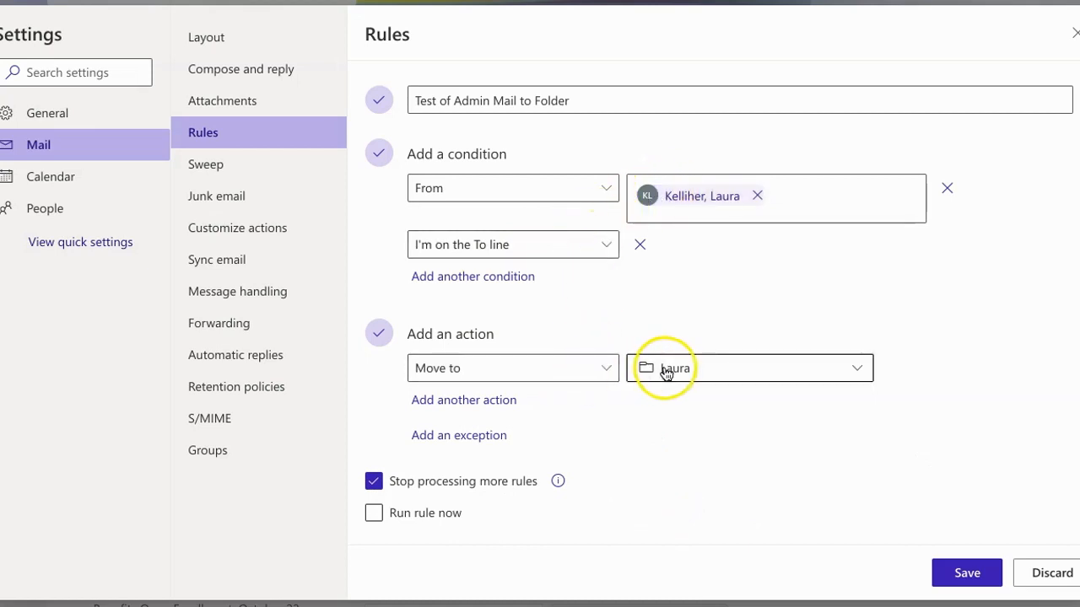
# Step: Save the "Test of Admin Mail to Folder" rule with its conditions and move action
pyautogui.click(958, 574)
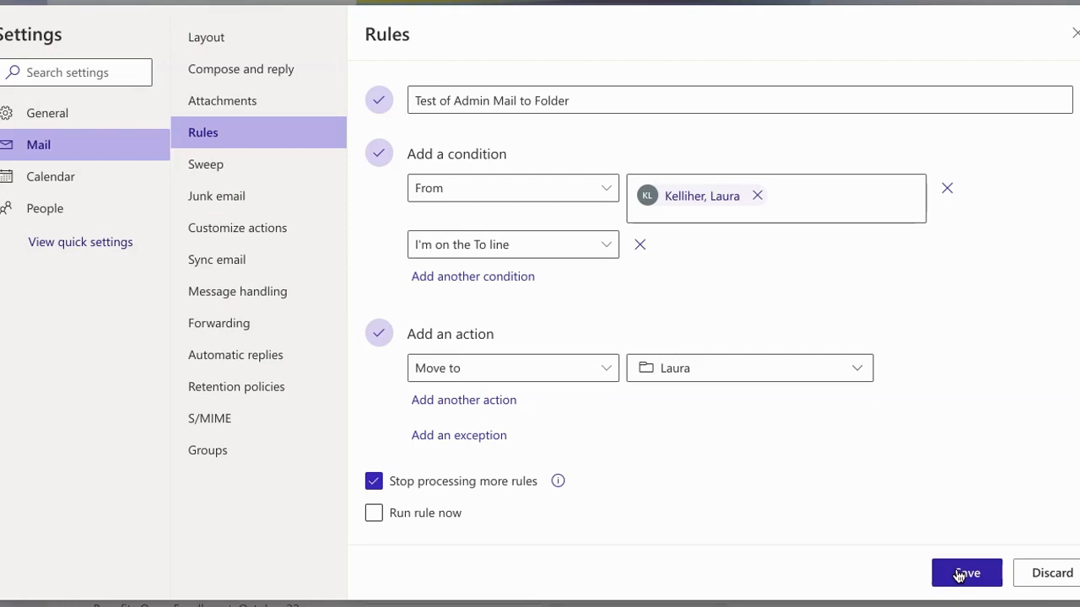
pyautogui.click(958, 574)
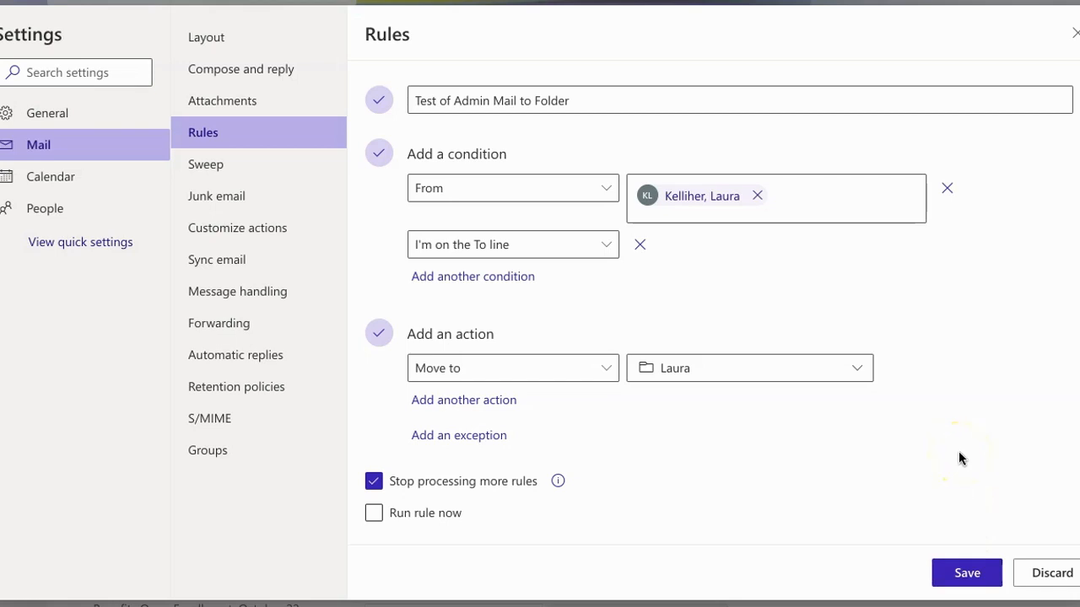